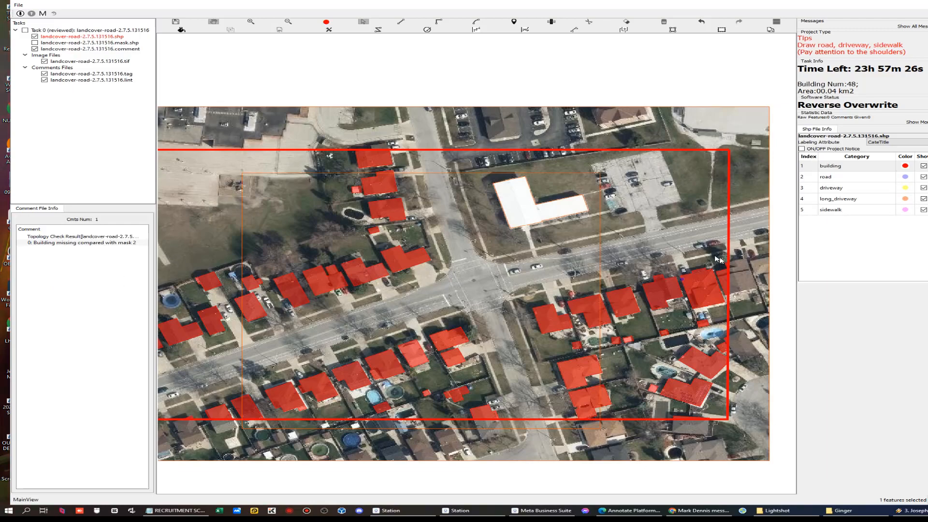
# Select the "Building missing compared with mask 2" comment and mark the unlabelled white building with an arrow on a screen capture
pyautogui.click(61, 242)
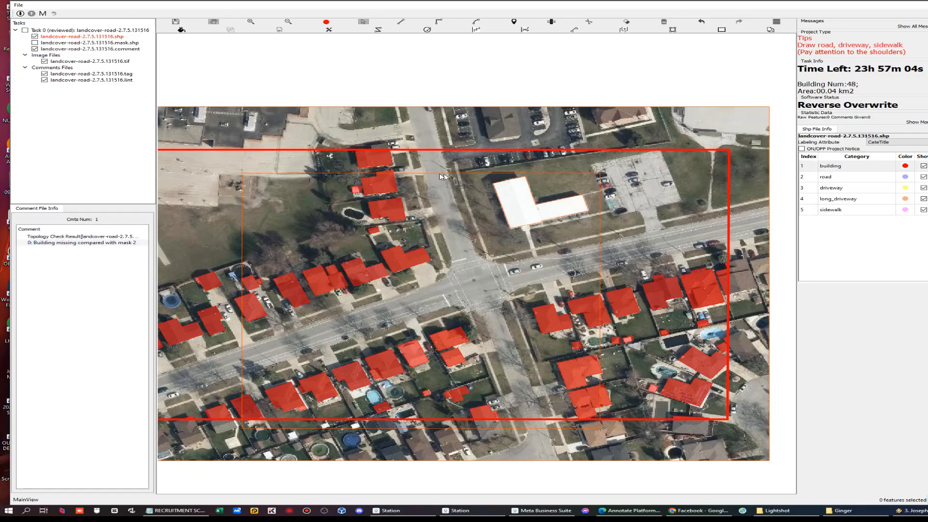
pyautogui.press('Print')
pyautogui.moveTo(156, 150); pyautogui.dragTo(779, 454)
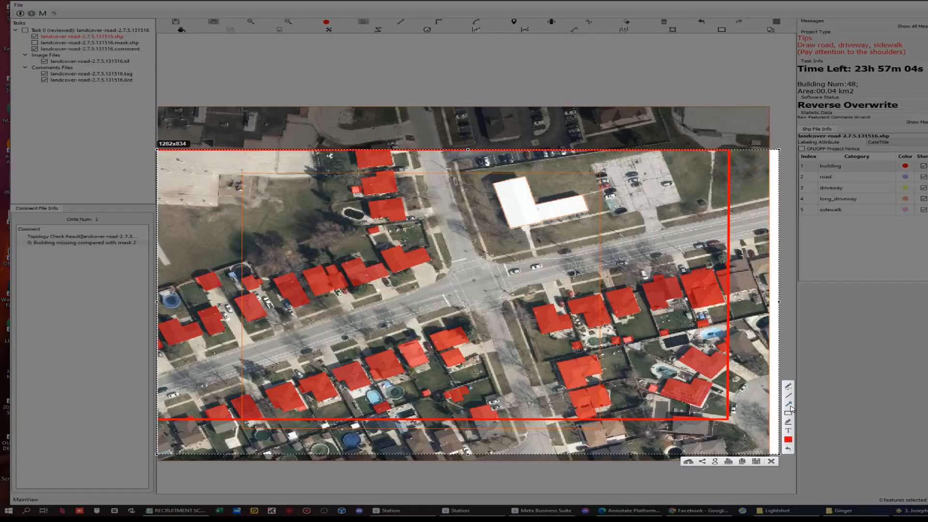
pyautogui.moveTo(608, 156); pyautogui.dragTo(531, 199)
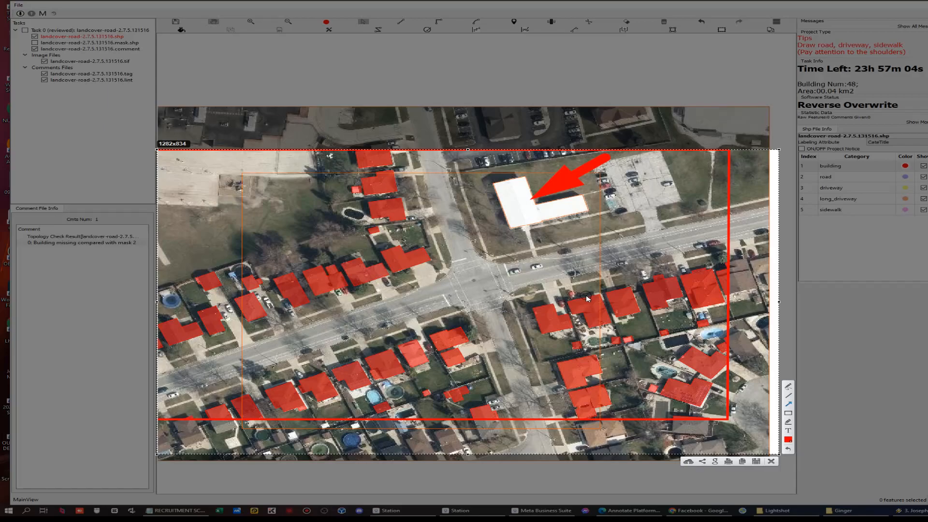
# Point arrows at the labelled red buildings west of the intersection, both north and south of the main road, on the capture
pyautogui.moveTo(291, 237); pyautogui.dragTo(291, 275)
pyautogui.moveTo(319, 245); pyautogui.dragTo(322, 286)
pyautogui.moveTo(358, 230); pyautogui.dragTo(360, 269)
pyautogui.moveTo(425, 212); pyautogui.dragTo(407, 249)
pyautogui.moveTo(456, 162); pyautogui.dragTo(398, 175)
pyautogui.moveTo(430, 137); pyautogui.dragTo(389, 151)
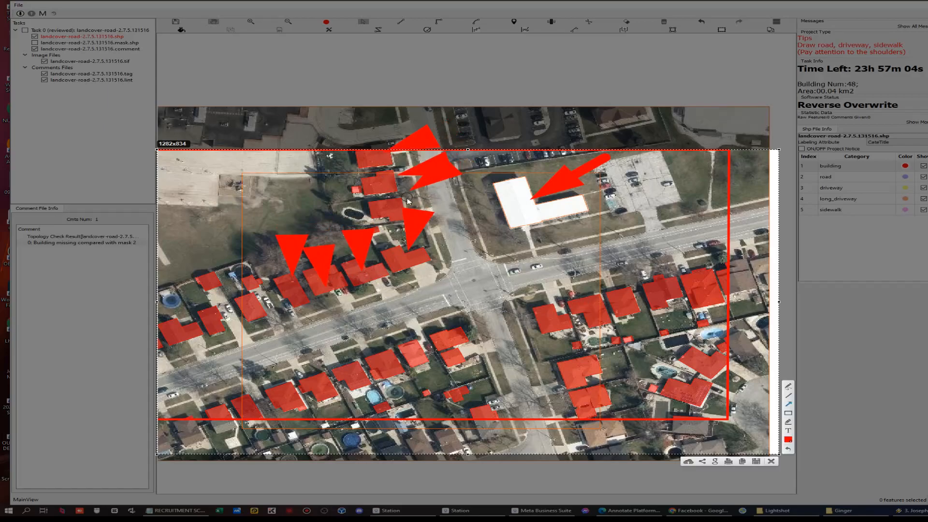
pyautogui.moveTo(297, 352); pyautogui.dragTo(286, 384)
pyautogui.moveTo(317, 346); pyautogui.dragTo(314, 376)
pyautogui.moveTo(349, 344); pyautogui.dragTo(350, 375)
pyautogui.moveTo(373, 320); pyautogui.dragTo(374, 358)
pyautogui.moveTo(408, 315); pyautogui.dragTo(411, 353)
pyautogui.moveTo(454, 309); pyautogui.dragTo(469, 363)
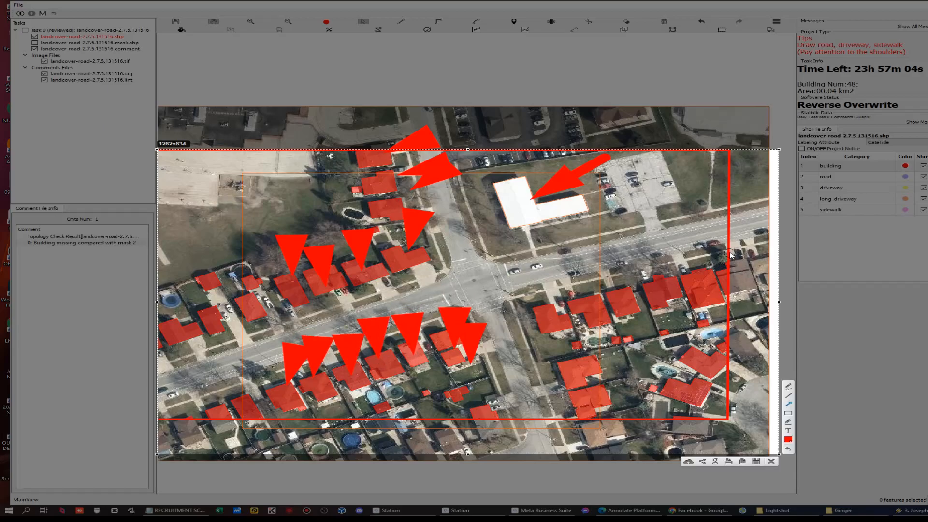
# Point arrows at the easternmost red building's roof and map frame and at the missing-building comment, and discard the annotated capture
pyautogui.moveTo(730, 220); pyautogui.dragTo(730, 261)
pyautogui.moveTo(691, 227); pyautogui.dragTo(695, 268)
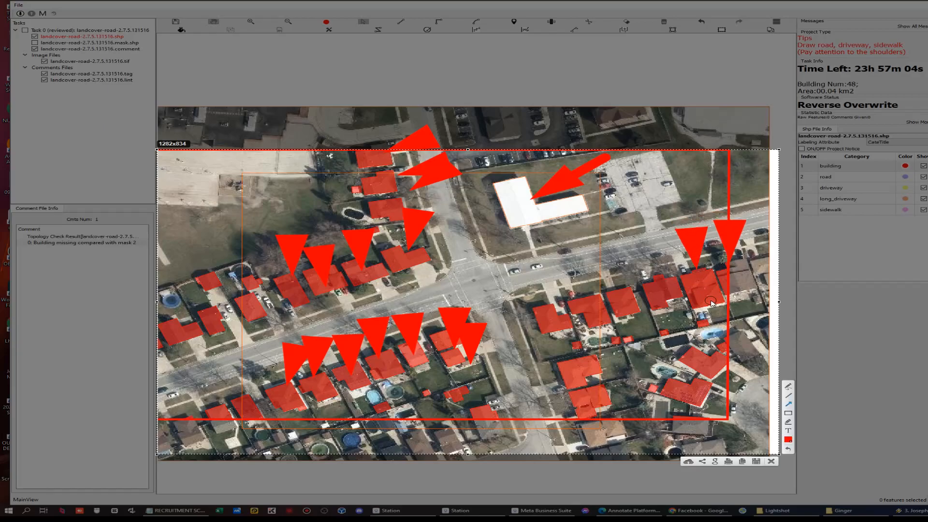
pyautogui.moveTo(194, 241); pyautogui.dragTo(121, 240)
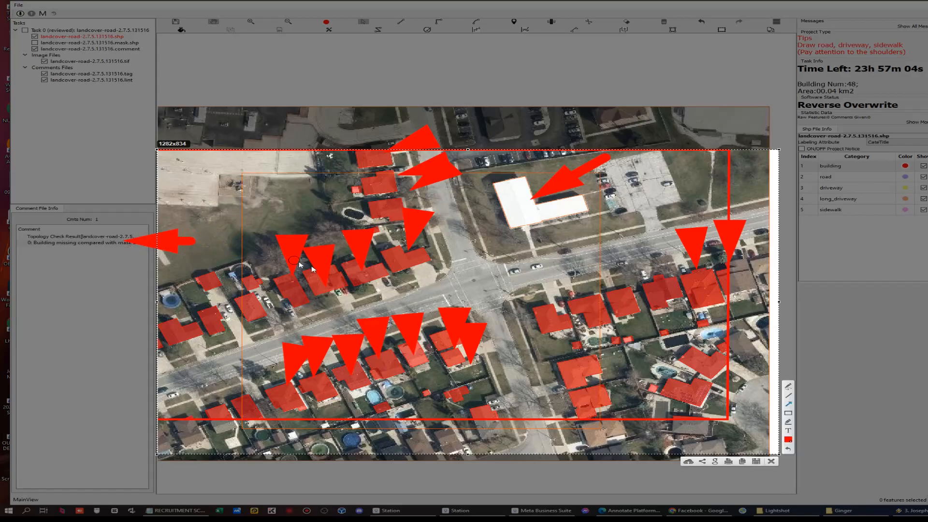
pyautogui.click(771, 461)
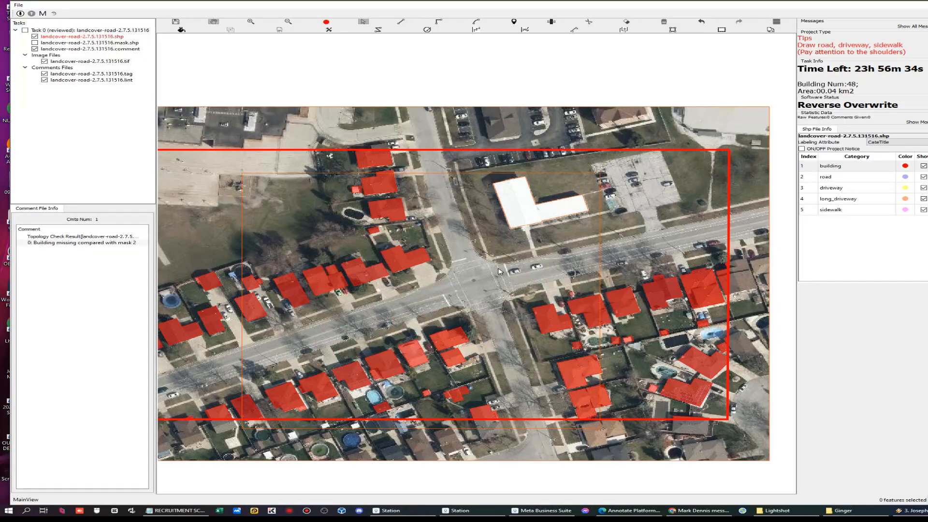
# Display the landcover-road-2.7.5.131516.mask.shp layer over the unlabelled L-shaped white building
pyautogui.scroll(5, 521, 187)
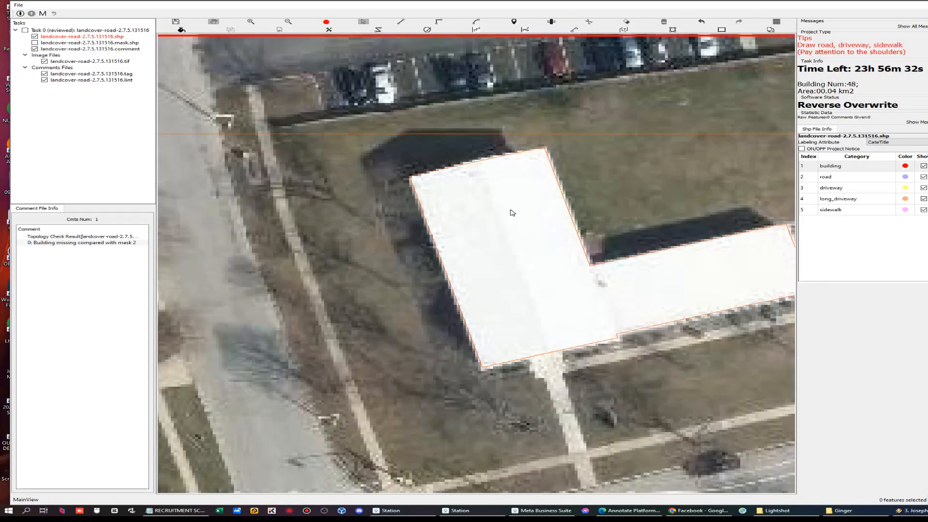
pyautogui.click(35, 43)
pyautogui.click(35, 43)
pyautogui.click(36, 43)
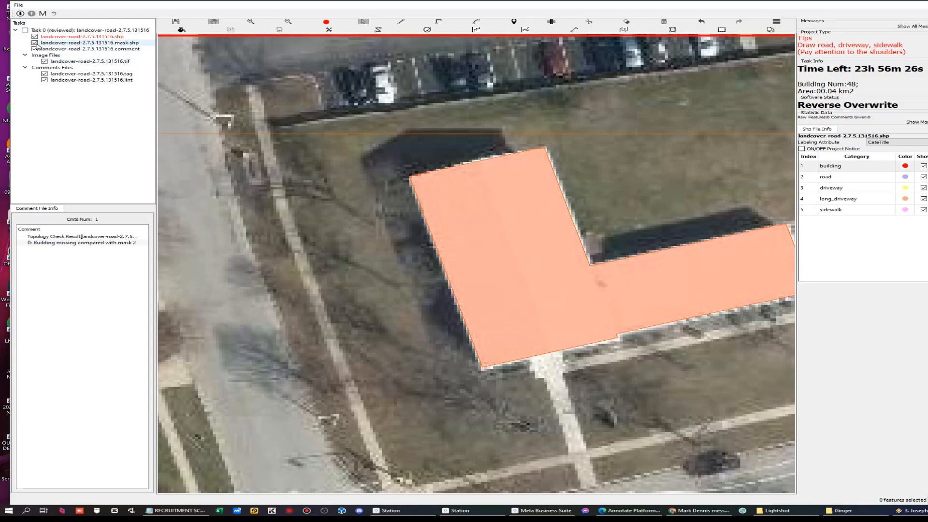
# Mark the mask layer's visibility setting with an arrow on a screen capture and discard the capture
pyautogui.press('Print')
pyautogui.moveTo(1, 12); pyautogui.dragTo(568, 278)
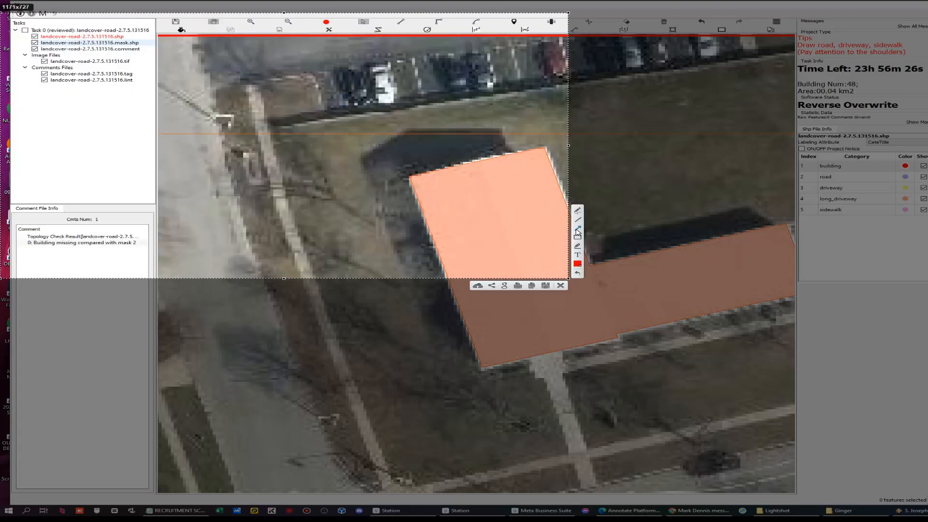
pyautogui.moveTo(81, 38)
pyautogui.mouseDown()
pyautogui.moveTo(21, 43)
pyautogui.moveTo(31, 42)
pyautogui.mouseUp()
pyautogui.click(560, 285)
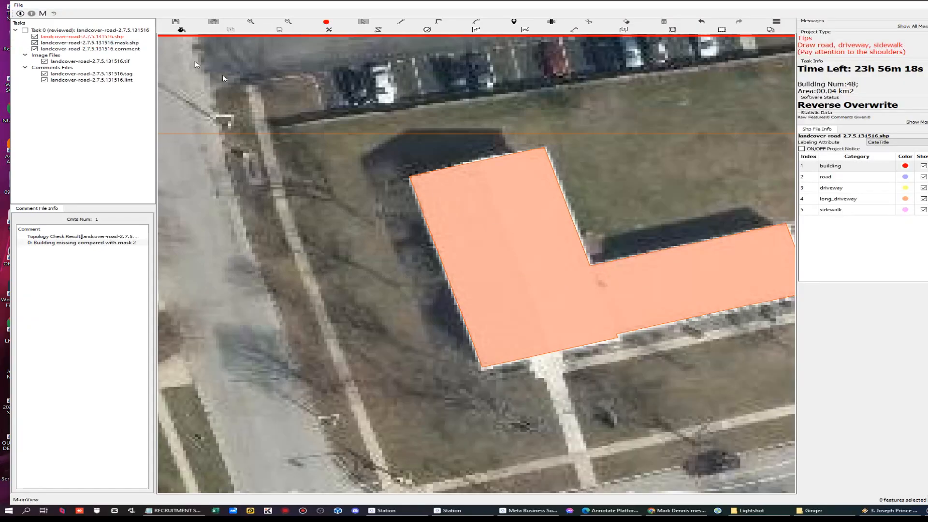
# Hide the mask layer to mark the bare white roof with an arrow on a discarded capture, and show the mask again
pyautogui.click(34, 43)
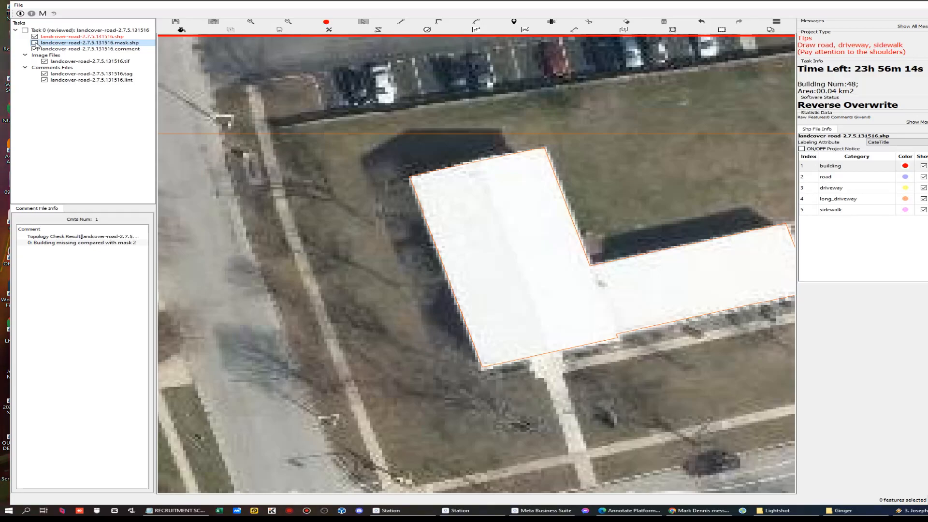
pyautogui.press('Print')
pyautogui.moveTo(250, 83); pyautogui.dragTo(926, 440)
pyautogui.moveTo(290, 264); pyautogui.dragTo(502, 274)
pyautogui.click(917, 448)
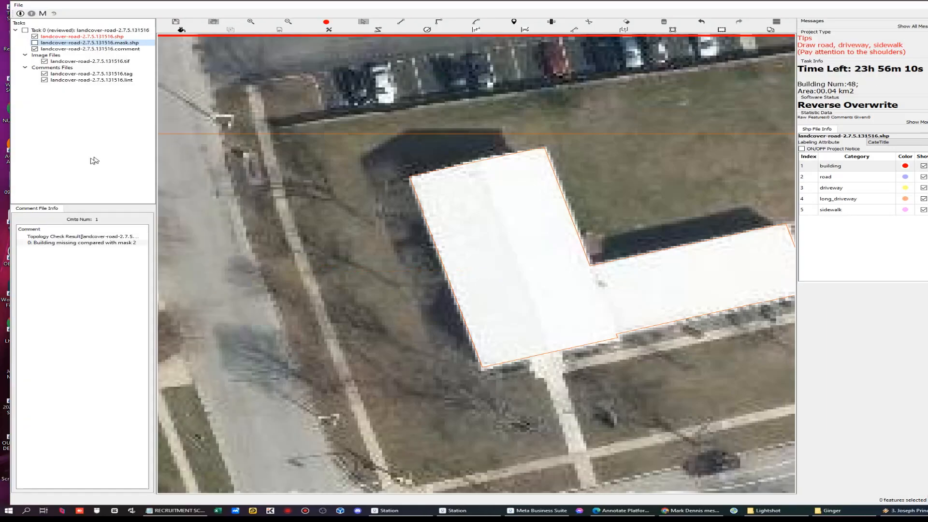
pyautogui.click(35, 43)
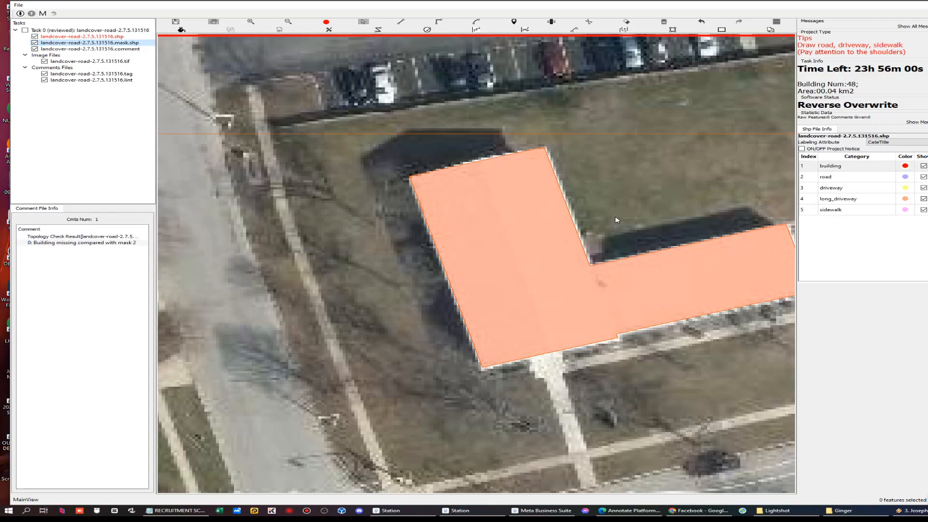
pyautogui.scroll(-2, 616, 220)
pyautogui.scroll(3, 580, 213)
pyautogui.press('l')
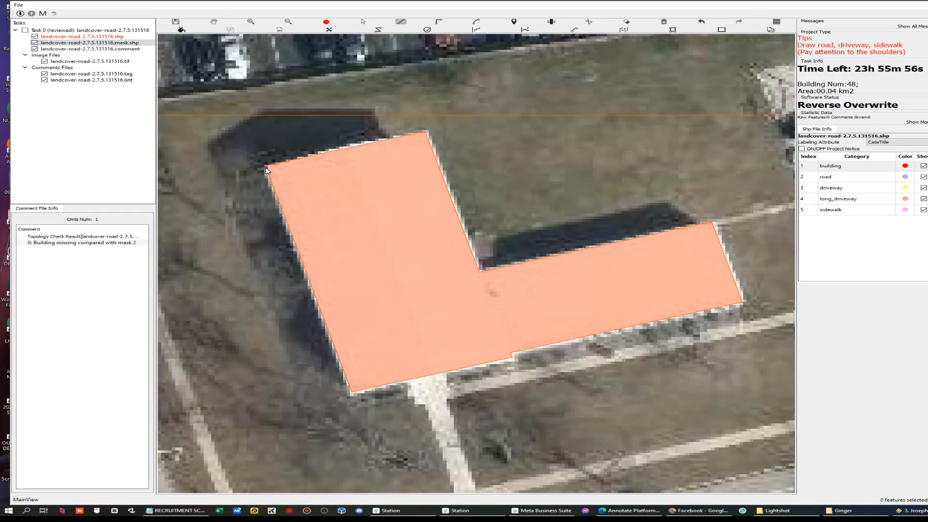
pyautogui.click(265, 167)
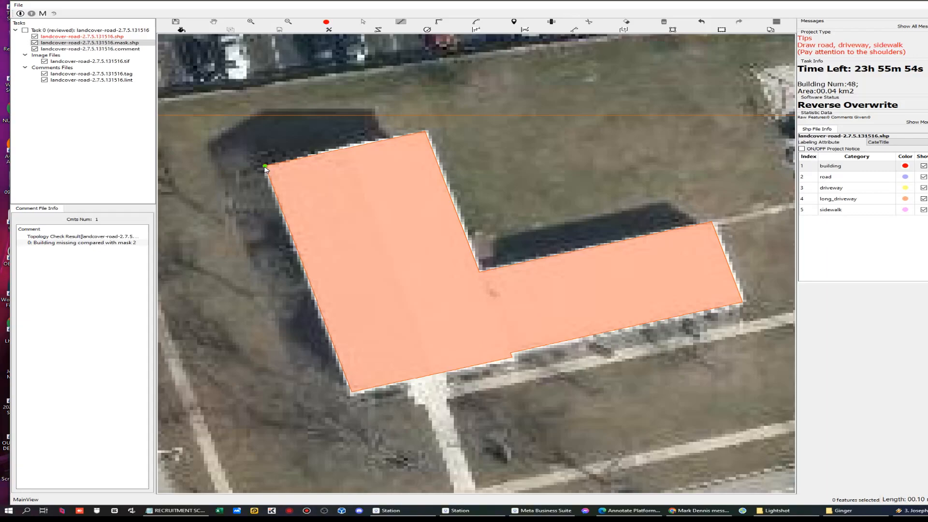
pyautogui.click(354, 392)
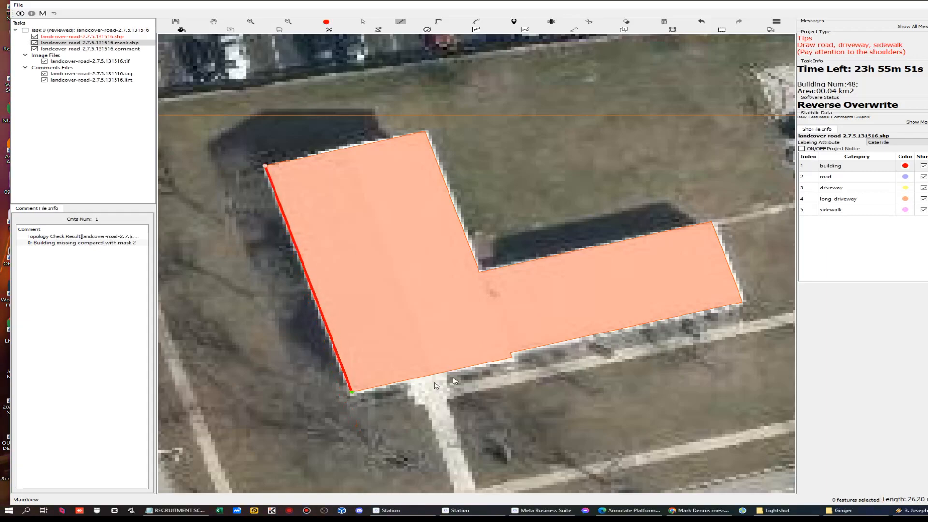
pyautogui.click(511, 355)
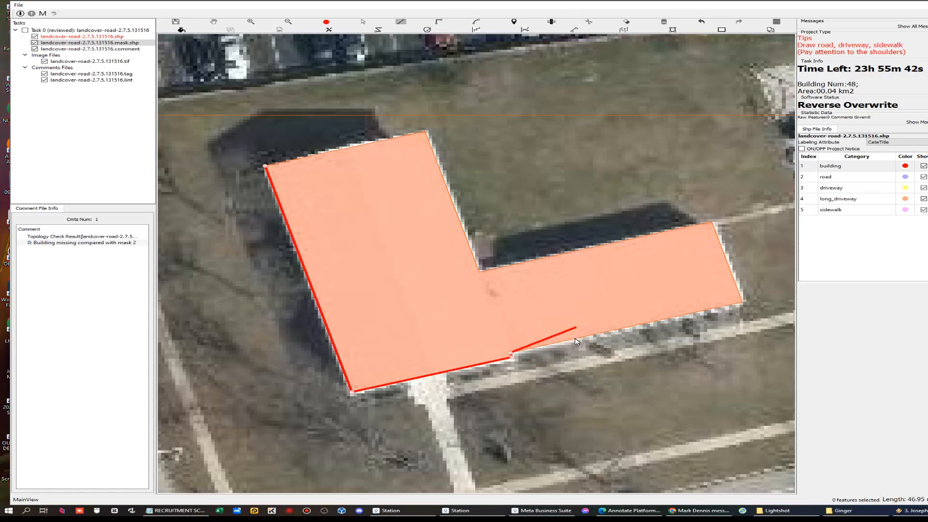
pyautogui.scroll(-1, 574, 339)
pyautogui.hotkey('ctrl', 's')
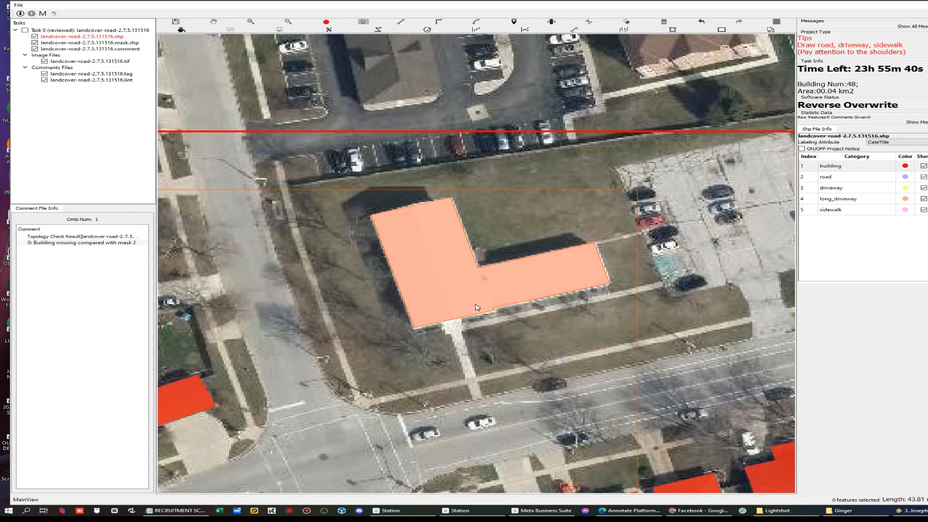
# Draw a line outline along the L-shaped building's mask, from its north-west corner along the west and south edges to the east wing's north-east corner
pyautogui.scroll(2, 471, 300)
pyautogui.press('l')
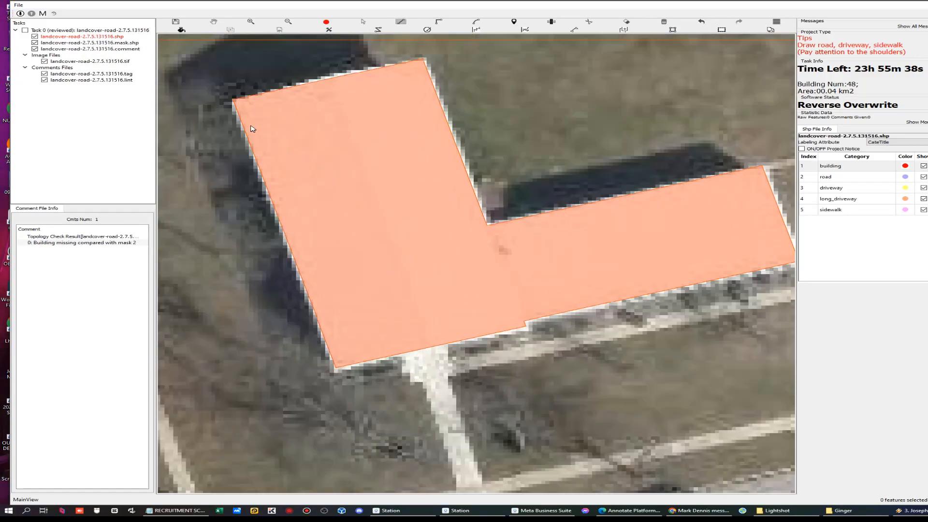
pyautogui.click(234, 101)
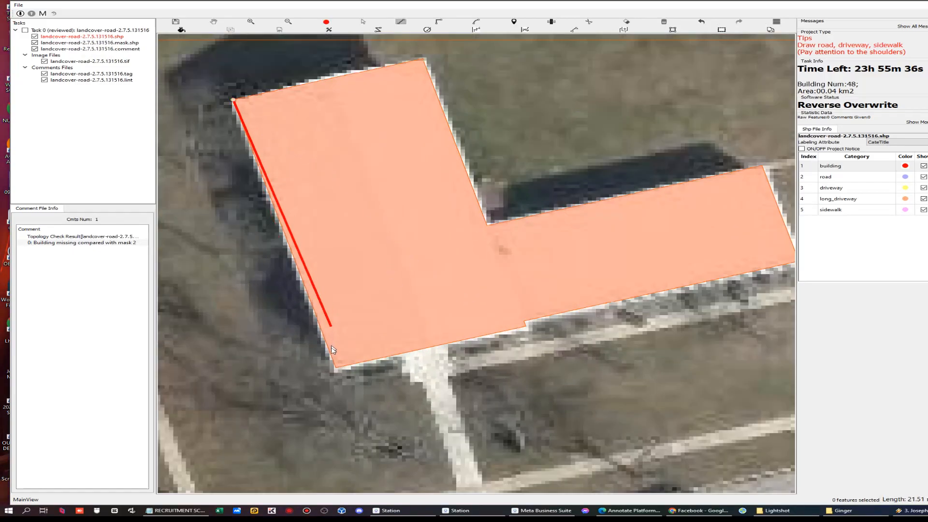
pyautogui.click(336, 367)
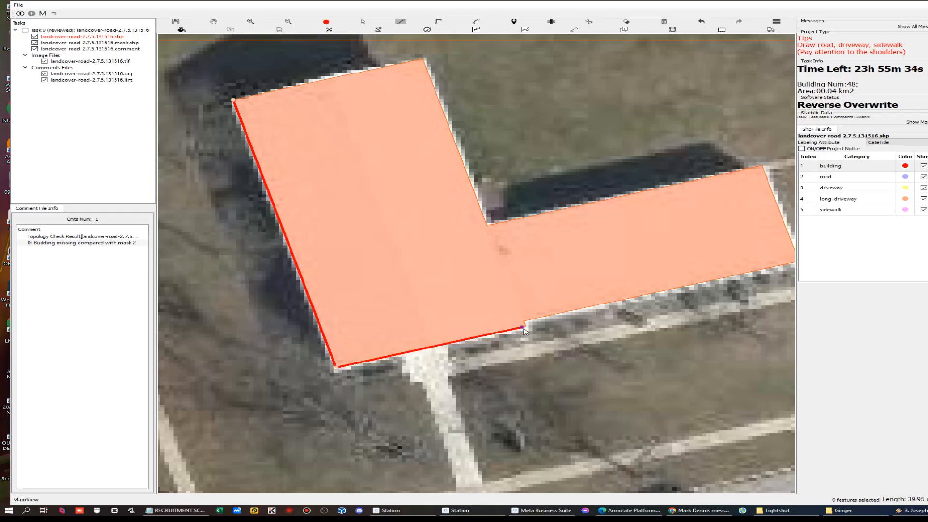
pyautogui.click(524, 324)
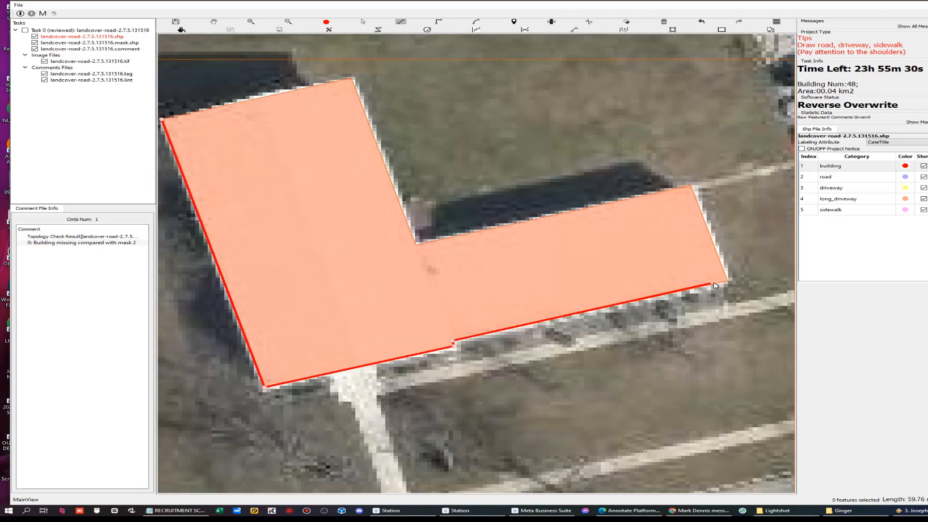
pyautogui.click(727, 280)
pyautogui.click(689, 186)
# Mark each corner of the L-shaped building, including the small notch on the south edge, with arrows on a screen capture
pyautogui.press('Print')
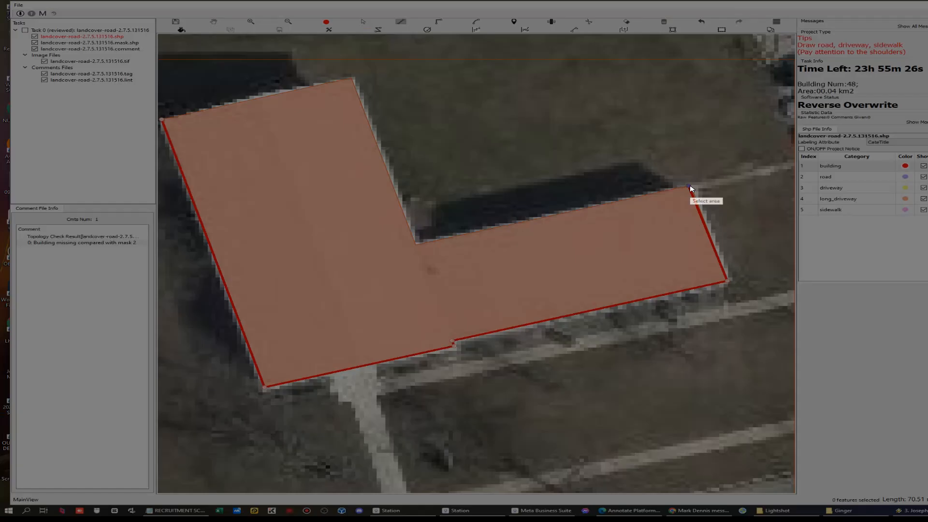
pyautogui.moveTo(151, 82); pyautogui.dragTo(836, 416)
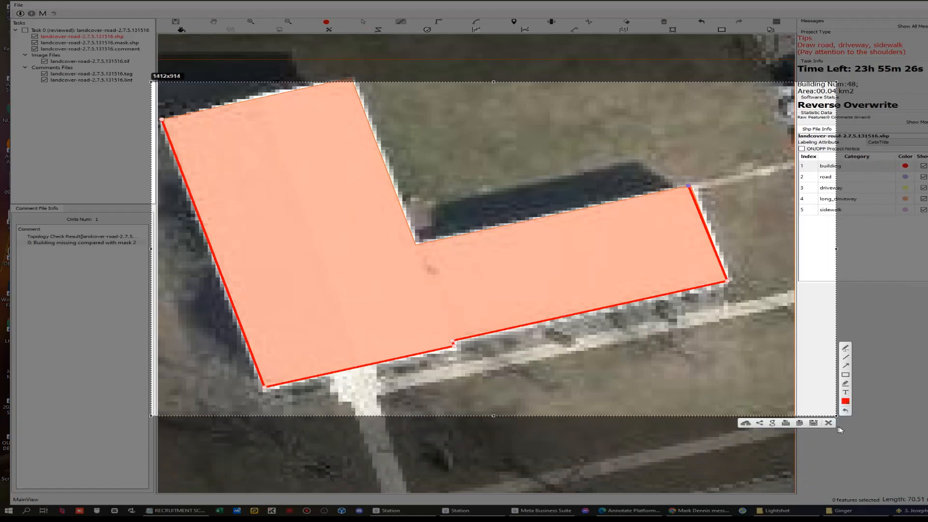
pyautogui.click(846, 365)
pyautogui.moveTo(748, 299); pyautogui.dragTo(728, 288)
pyautogui.moveTo(704, 164); pyautogui.dragTo(691, 183)
pyautogui.moveTo(436, 220); pyautogui.dragTo(419, 241)
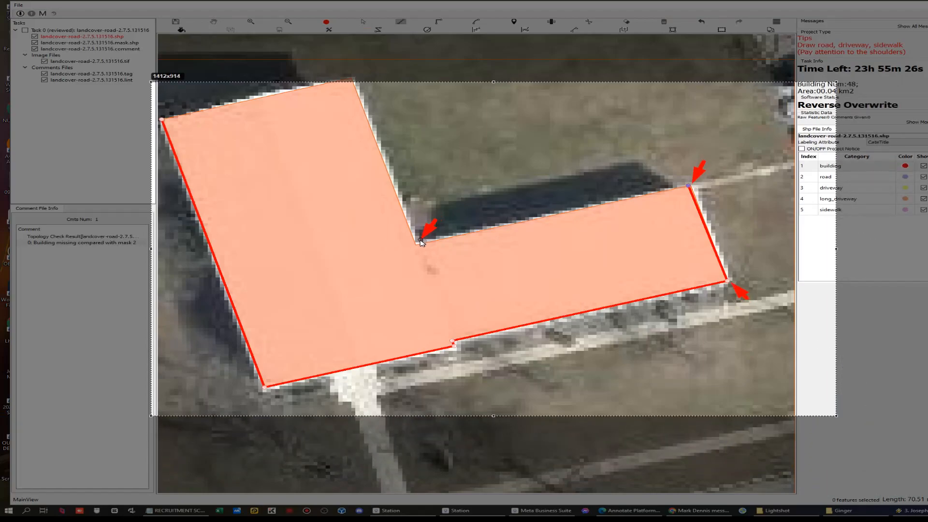
pyautogui.moveTo(379, 77); pyautogui.dragTo(359, 75)
pyautogui.moveTo(180, 93); pyautogui.dragTo(168, 113)
pyautogui.moveTo(282, 404); pyautogui.dragTo(266, 389)
pyautogui.moveTo(498, 361); pyautogui.dragTo(455, 340)
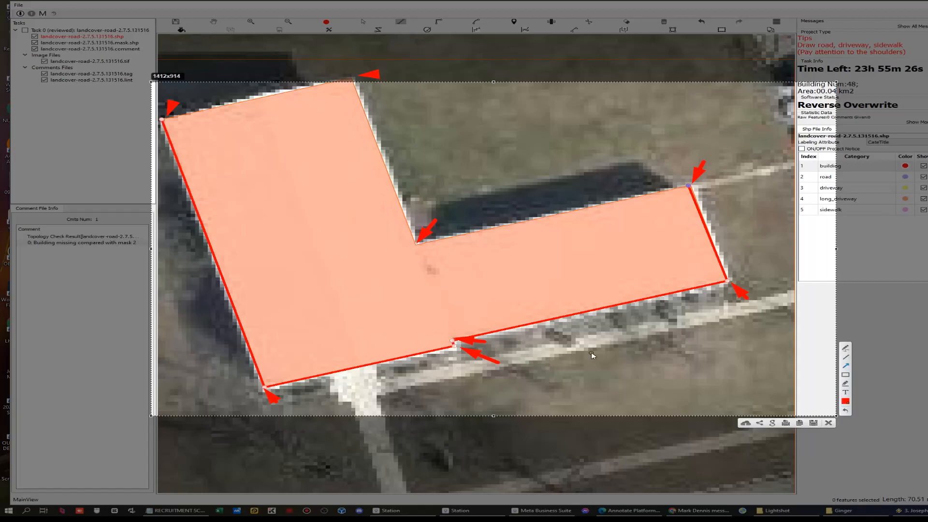
# Mark the straight edges between the building's corners with arrows on the capture and discard it
pyautogui.moveTo(578, 290); pyautogui.dragTo(586, 306)
pyautogui.moveTo(188, 290); pyautogui.dragTo(227, 283)
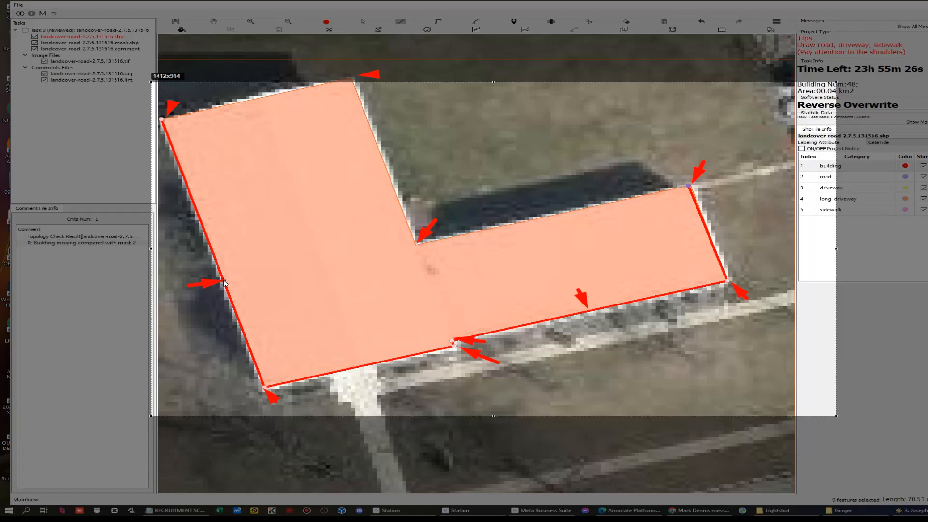
pyautogui.moveTo(564, 187); pyautogui.dragTo(556, 217)
pyautogui.moveTo(399, 114); pyautogui.dragTo(375, 129)
pyautogui.moveTo(250, 85); pyautogui.dragTo(255, 99)
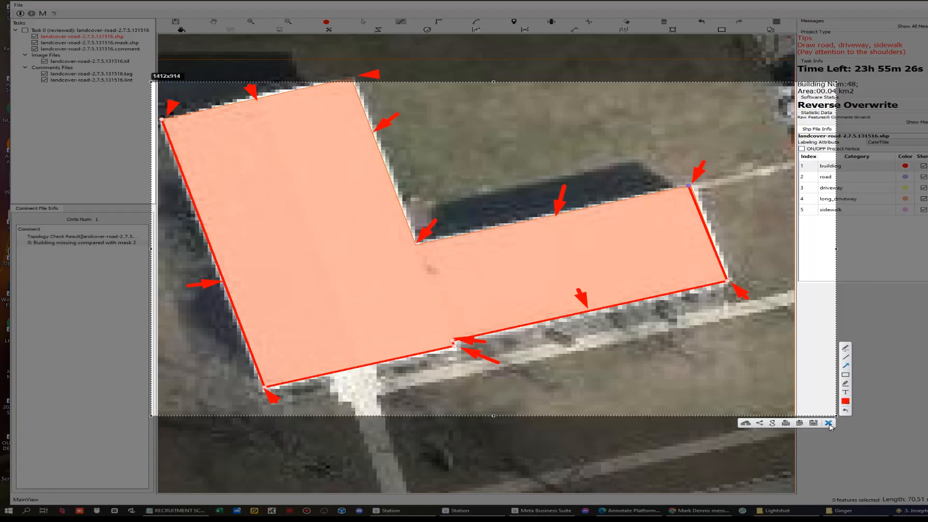
pyautogui.click(828, 424)
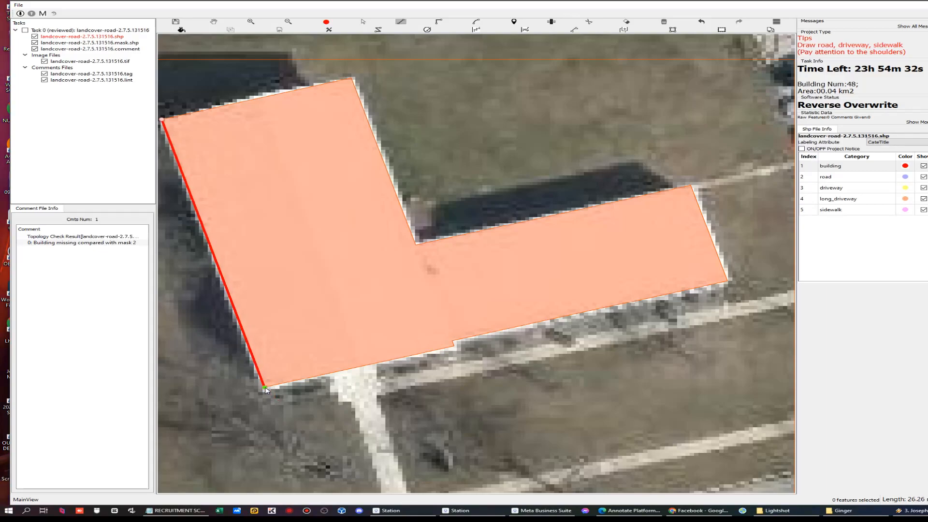
# Mark the snap point at the building's south-west corner with an arrow on a new screen capture and discard the capture
pyautogui.press('Print')
pyautogui.moveTo(209, 342); pyautogui.dragTo(380, 436)
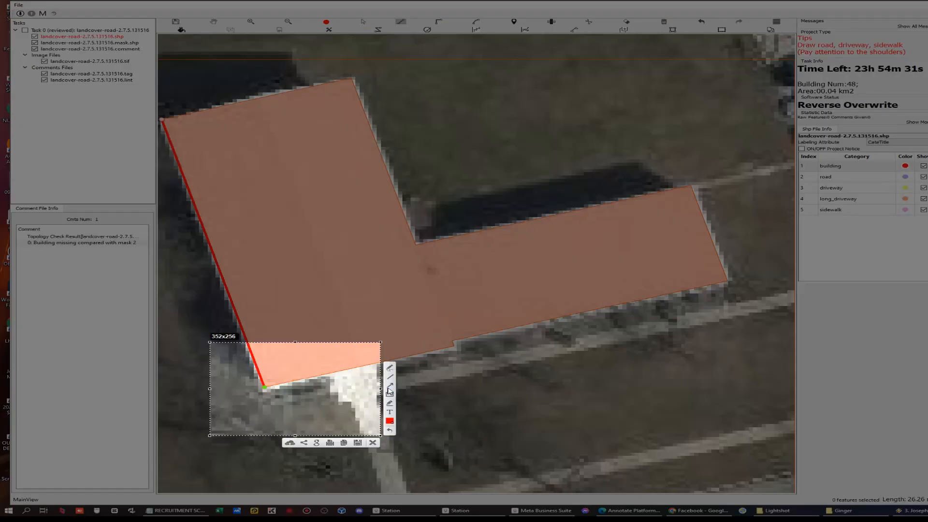
pyautogui.moveTo(307, 352); pyautogui.dragTo(267, 385)
pyautogui.click(373, 443)
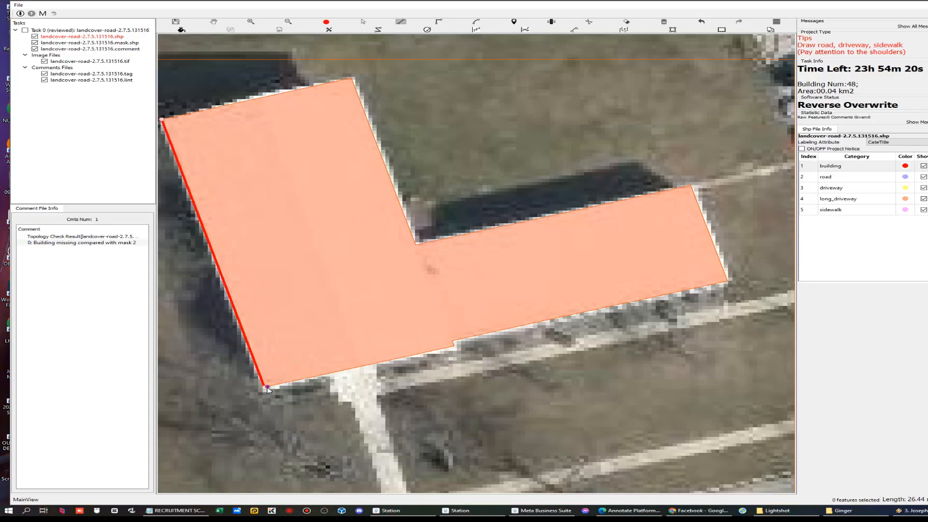
# Place the outline's vertex on the mask's south-west corner and mark the building's south edge with an arrow on a screen capture
pyautogui.click(266, 386)
pyautogui.press('Print')
pyautogui.moveTo(214, 276); pyautogui.dragTo(535, 406)
pyautogui.moveTo(360, 329)
pyautogui.mouseDown()
pyautogui.moveTo(340, 365)
pyautogui.moveTo(324, 373)
pyautogui.mouseUp()
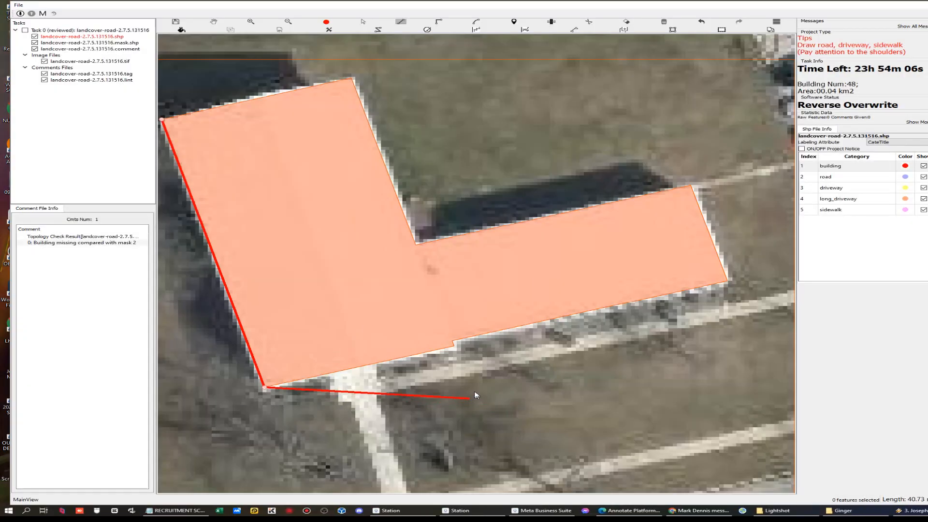
# Trace the rest of the L-shaped building's outline along the mask corners, from the south notch around the east wing to the north-east corner
pyautogui.click(453, 342)
pyautogui.click(727, 280)
pyautogui.click(690, 186)
pyautogui.click(416, 245)
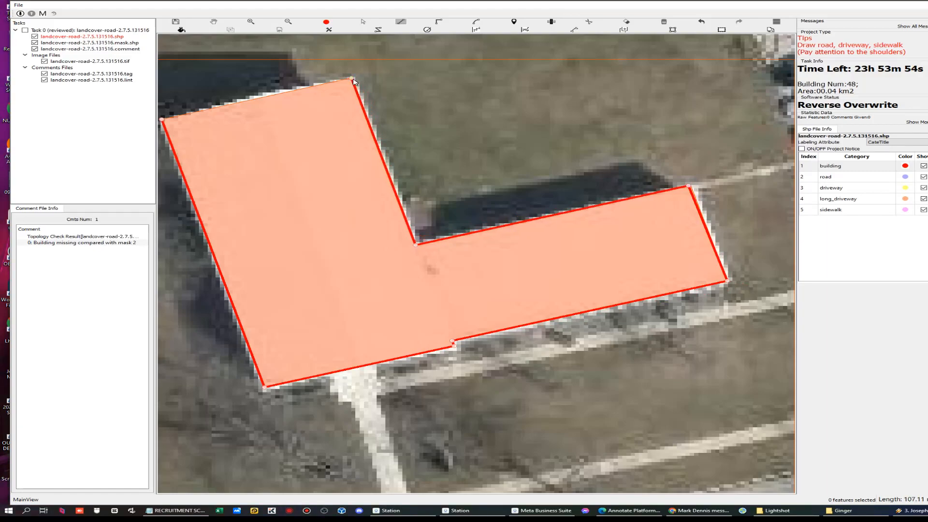
pyautogui.click(353, 81)
pyautogui.scroll(-1, 525, 304)
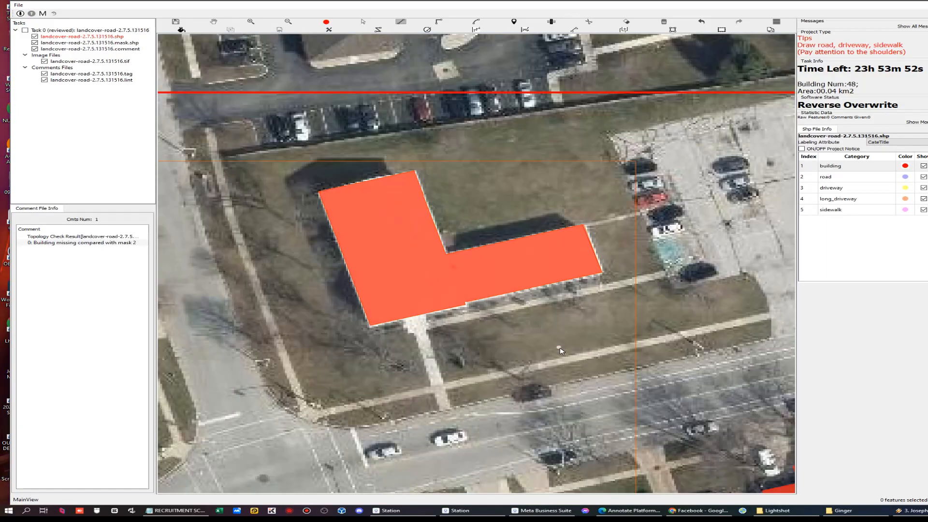
# Mark the mask-mismatch comment and the building's south edge with arrows on a screen capture, then discard the capture and the stray line
pyautogui.click(559, 347)
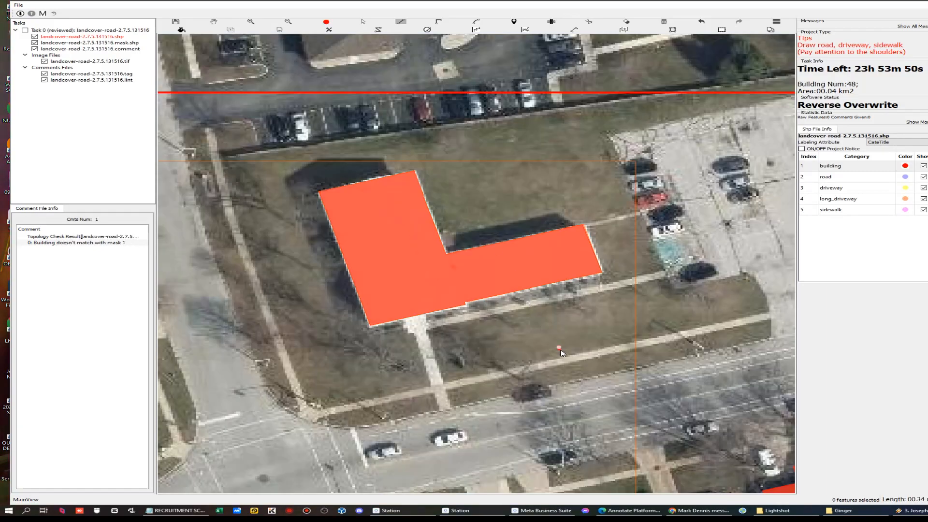
pyautogui.press('Print')
pyautogui.moveTo(2, 104); pyautogui.dragTo(660, 418)
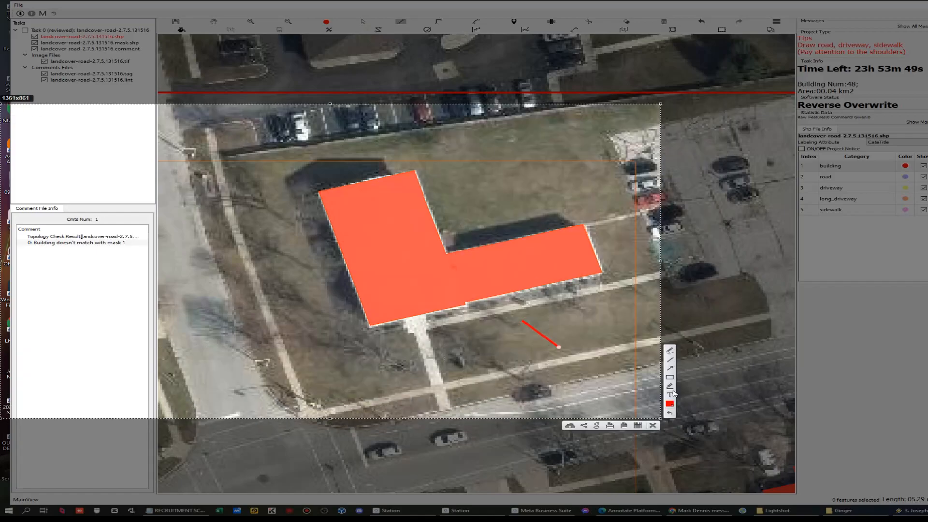
pyautogui.moveTo(248, 193); pyautogui.dragTo(120, 238)
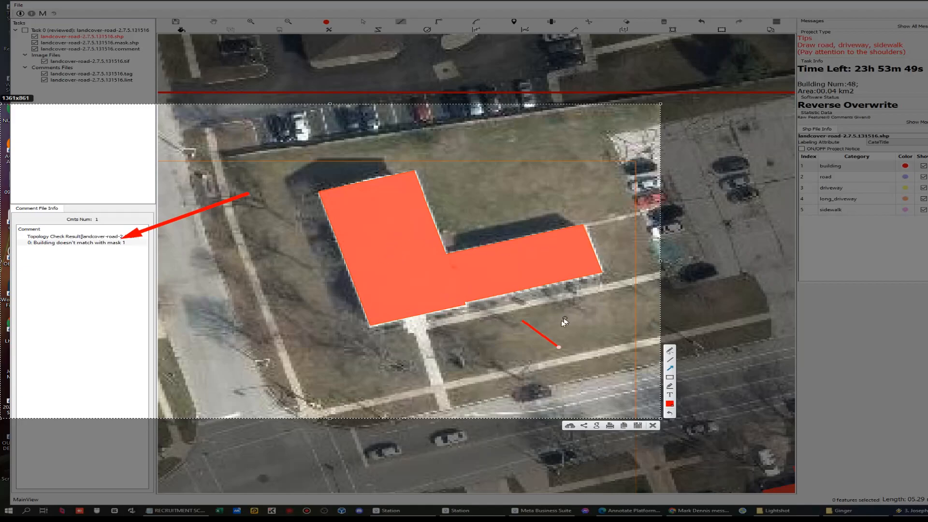
pyautogui.moveTo(405, 334)
pyautogui.mouseDown()
pyautogui.moveTo(403, 319)
pyautogui.moveTo(449, 324)
pyautogui.moveTo(441, 314)
pyautogui.mouseUp()
pyautogui.click(651, 425)
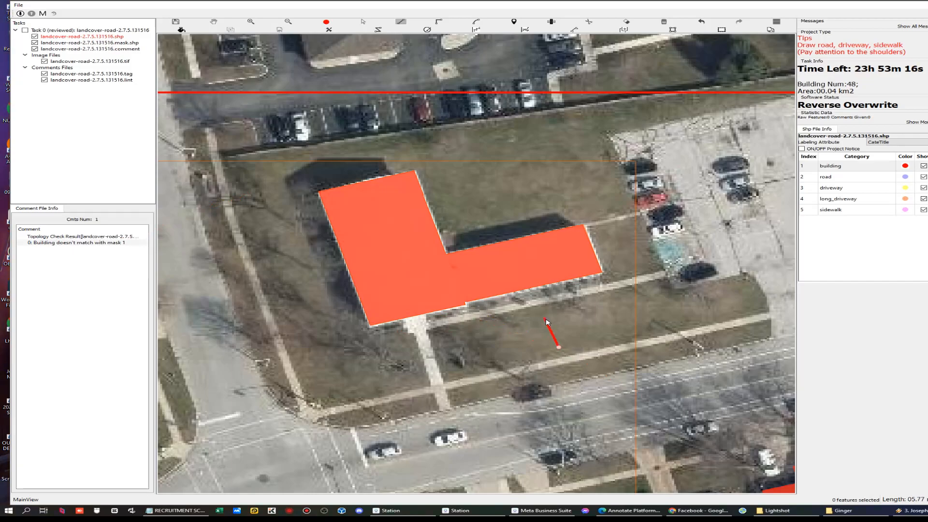
pyautogui.press('Escape')
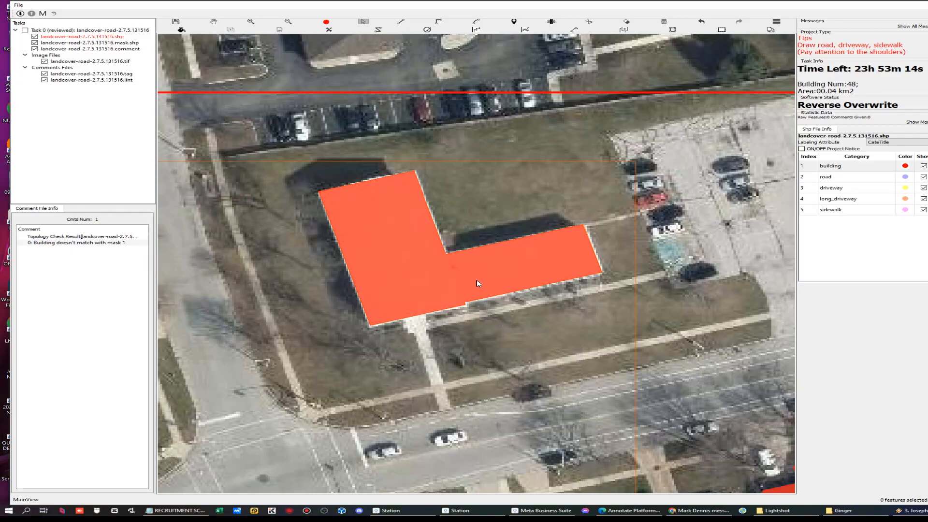
# Delete the mismatched building polygon and retrace its west and south edges to the notch, adding an extra vertex on the south edge
pyautogui.click(477, 283)
pyautogui.scroll(2, 384, 271)
pyautogui.press('l')
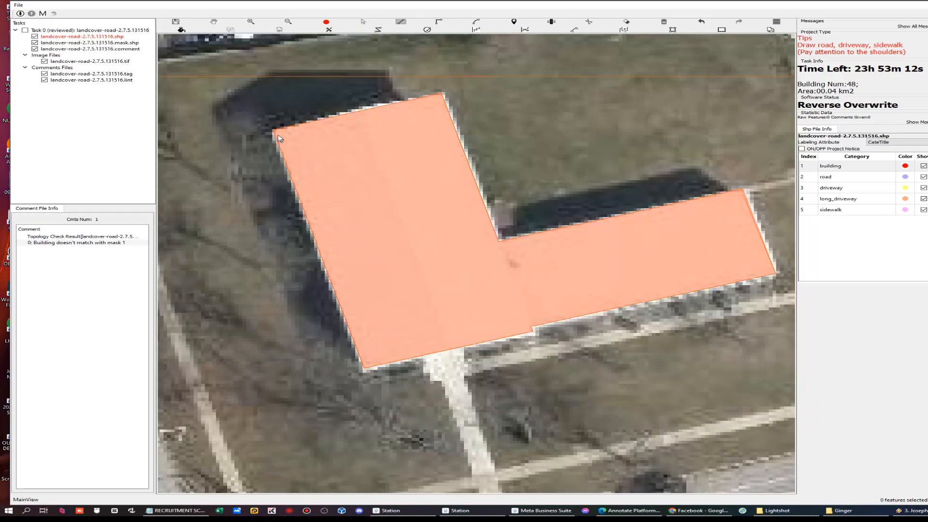
pyautogui.click(273, 131)
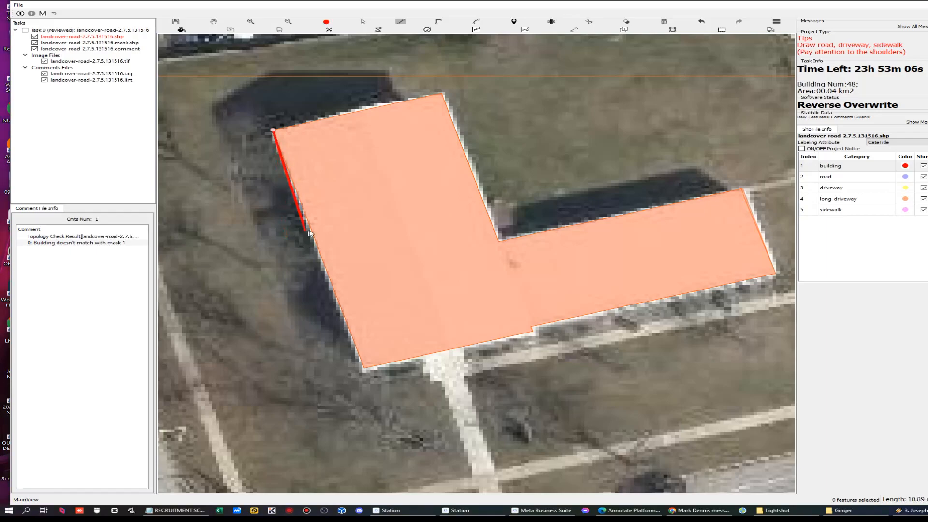
pyautogui.click(364, 366)
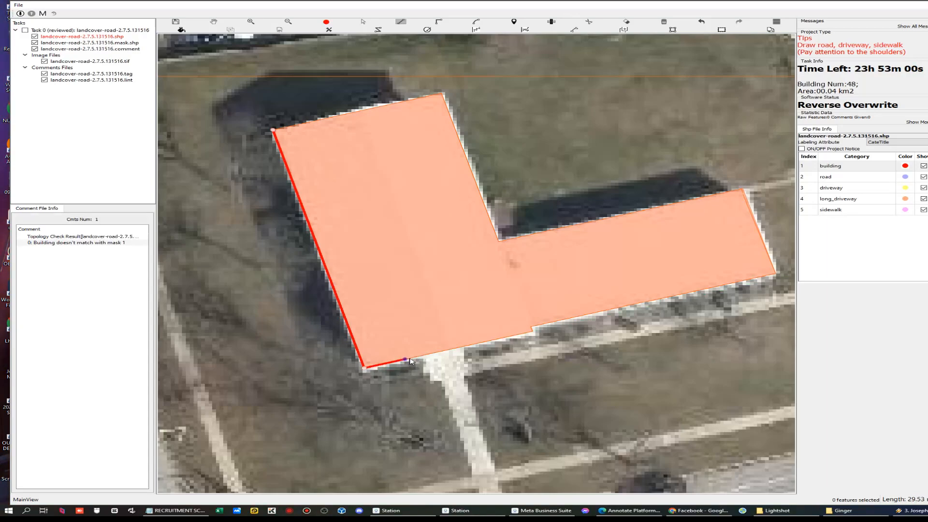
pyautogui.click(415, 357)
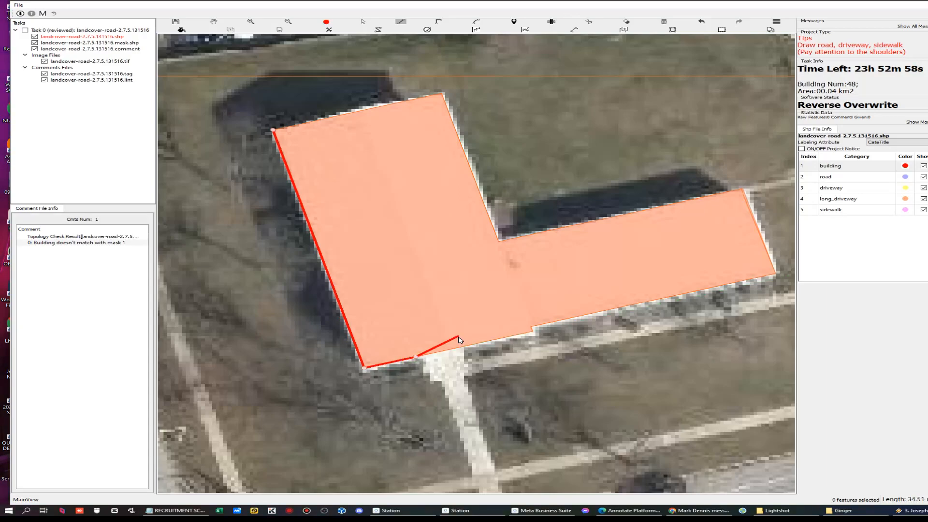
pyautogui.click(533, 331)
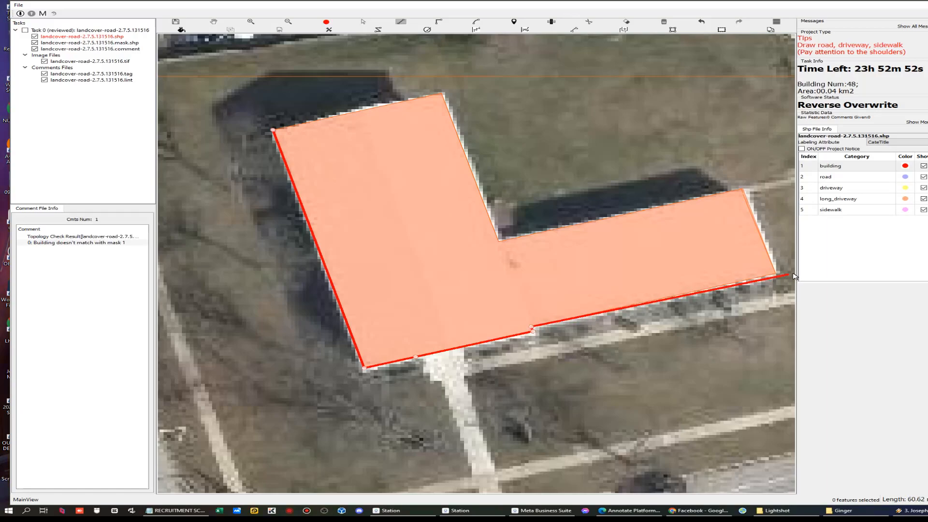
# Trace the east wing and inner corner along the mask and finish the outline at the main block's north-east corner
pyautogui.click(775, 274)
pyautogui.click(743, 189)
pyautogui.click(499, 241)
pyautogui.doubleClick(441, 94)
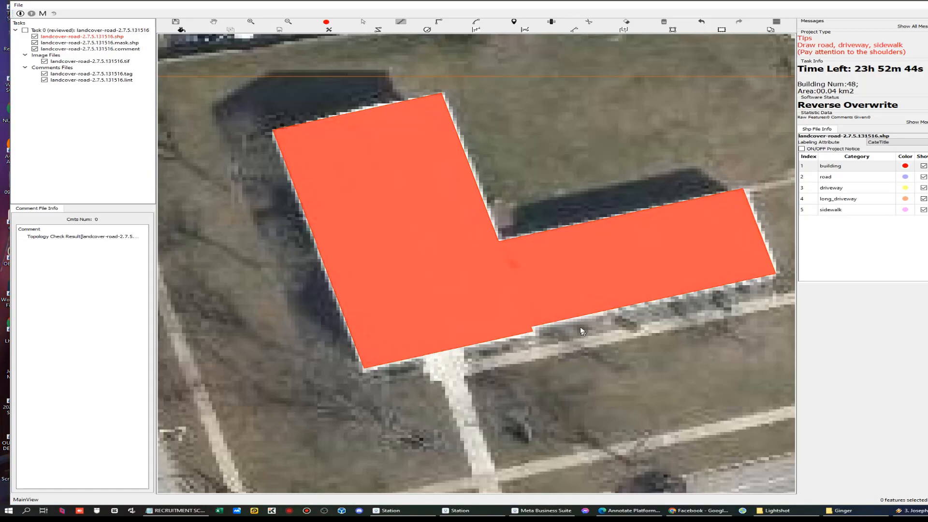
# Take a screen capture covering the comment list and the building, and mark the comment list with an arrow
pyautogui.press('Print')
pyautogui.moveTo(3, 100); pyautogui.dragTo(582, 406)
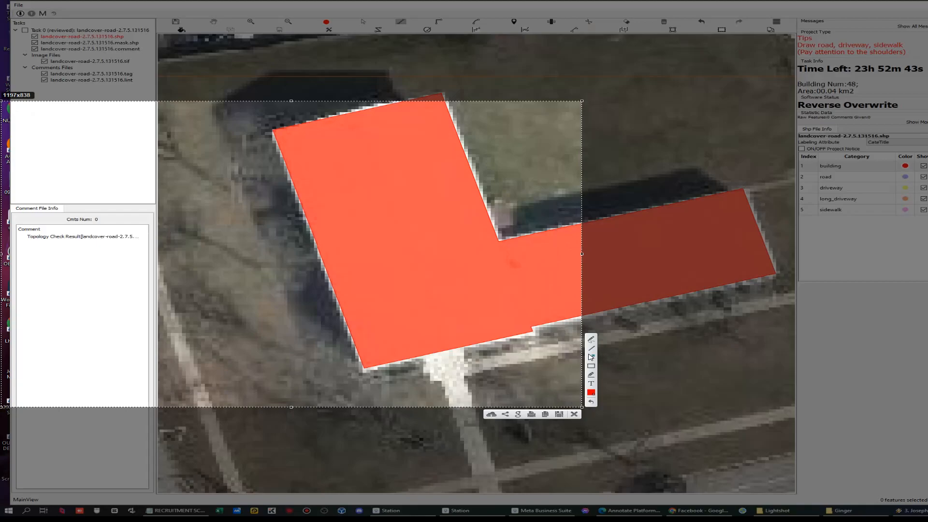
pyautogui.moveTo(166, 173); pyautogui.dragTo(104, 229)
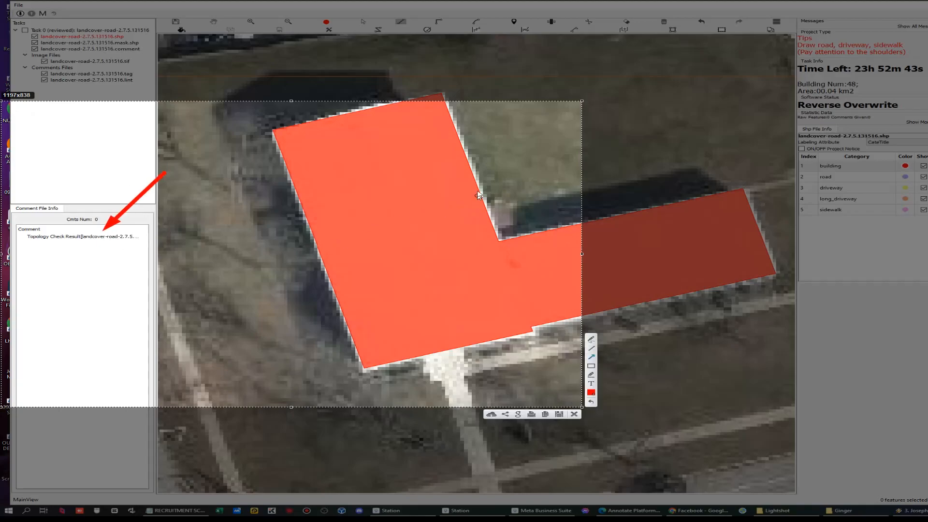
# Mark the building's edges all the way around with arrows on the capture and discard it
pyautogui.moveTo(485, 125)
pyautogui.mouseDown()
pyautogui.moveTo(465, 150)
pyautogui.moveTo(473, 199)
pyautogui.mouseUp()
pyautogui.moveTo(504, 205); pyautogui.dragTo(507, 239)
pyautogui.moveTo(545, 196); pyautogui.dragTo(573, 247)
pyautogui.moveTo(649, 191); pyautogui.dragTo(655, 239)
pyautogui.moveTo(679, 185); pyautogui.dragTo(692, 213)
pyautogui.moveTo(793, 219); pyautogui.dragTo(773, 238)
pyautogui.moveTo(721, 263); pyautogui.dragTo(717, 306)
pyautogui.moveTo(624, 278); pyautogui.dragTo(628, 325)
pyautogui.moveTo(515, 303); pyautogui.dragTo(498, 343)
pyautogui.moveTo(444, 325); pyautogui.dragTo(368, 358)
pyautogui.moveTo(363, 298); pyautogui.dragTo(344, 297)
pyautogui.moveTo(356, 252); pyautogui.dragTo(335, 251)
pyautogui.moveTo(337, 197); pyautogui.dragTo(300, 196)
pyautogui.moveTo(317, 160); pyautogui.dragTo(324, 124)
pyautogui.moveTo(367, 121); pyautogui.dragTo(369, 103)
pyautogui.moveTo(397, 121); pyautogui.dragTo(404, 107)
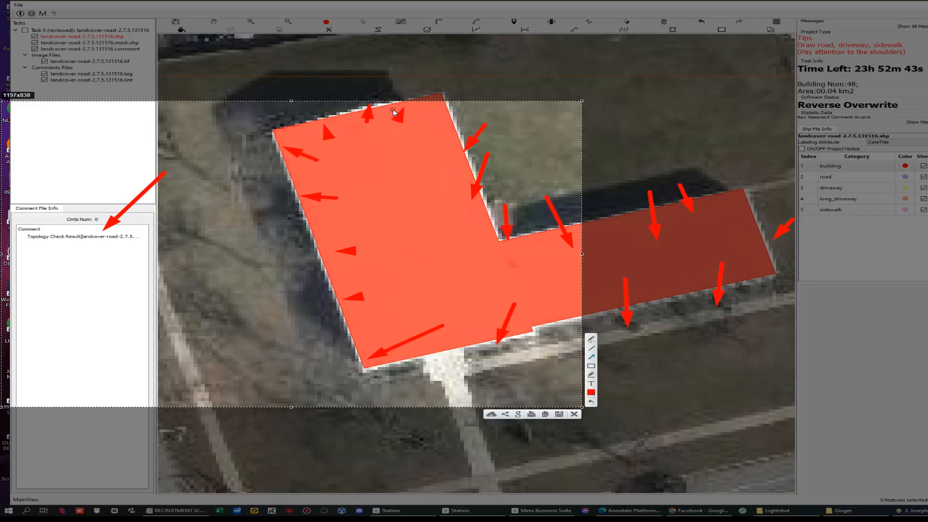
pyautogui.click(575, 414)
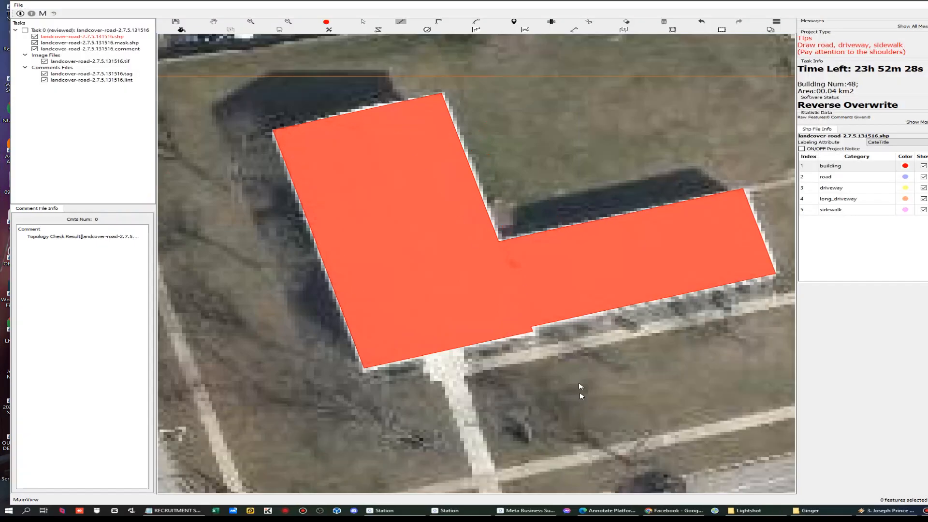
# Delete the building polygon and retrace it with the polygon tool from the mask's north-west corner around to the inner corner
pyautogui.press('Escape')
pyautogui.click(472, 303)
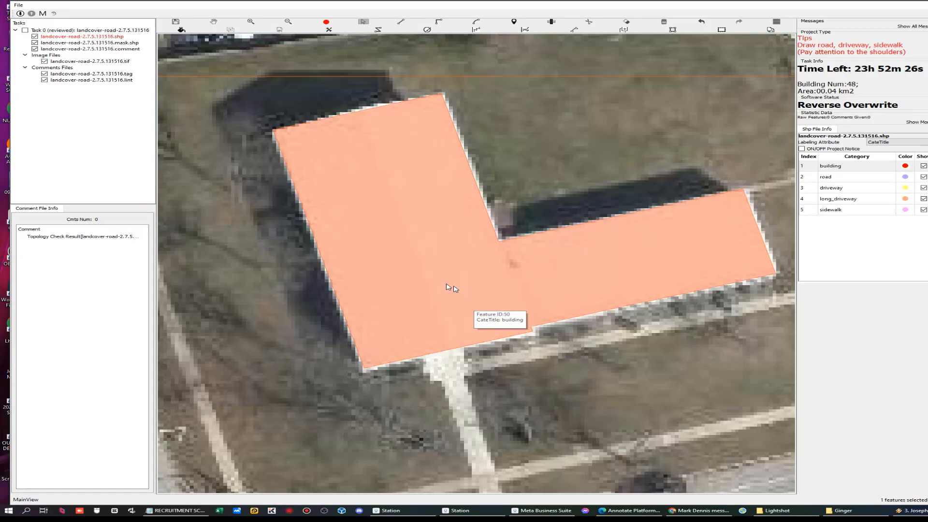
pyautogui.press('l')
pyautogui.click(273, 130)
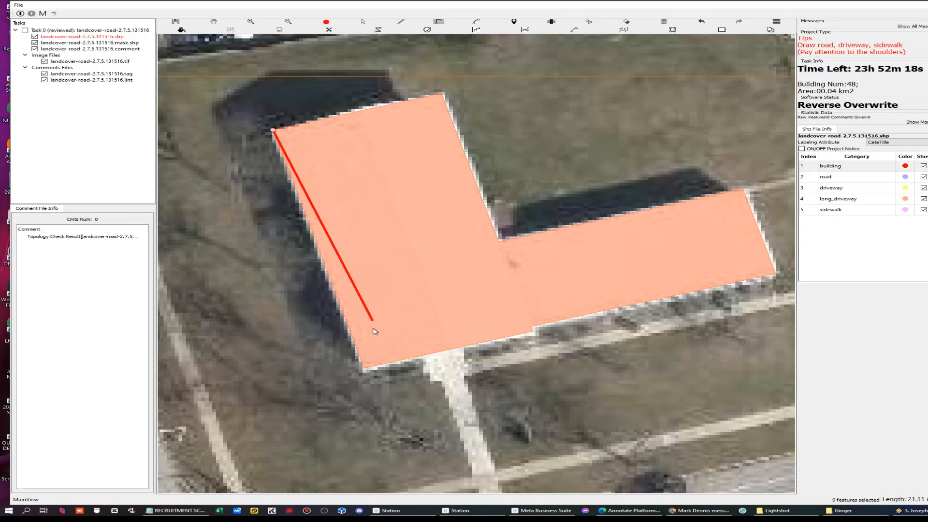
pyautogui.click(366, 368)
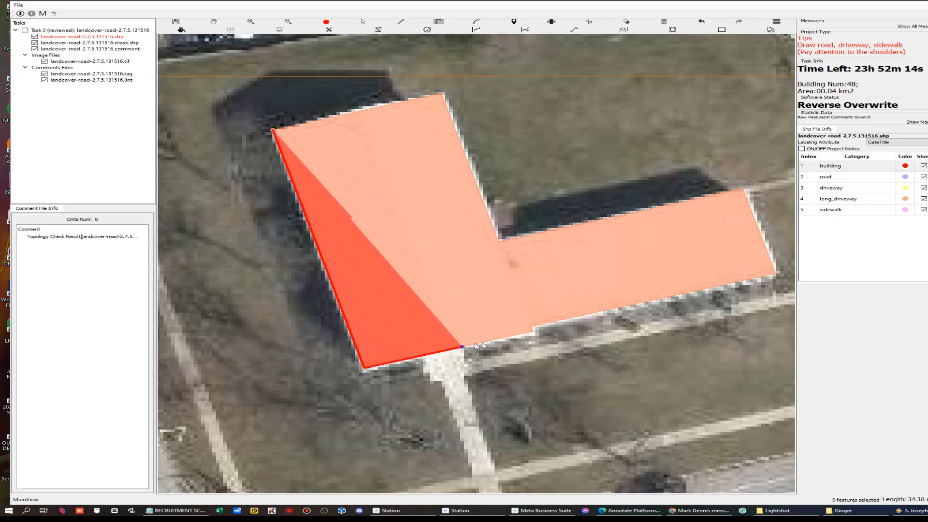
pyautogui.click(532, 331)
pyautogui.click(774, 274)
pyautogui.click(743, 191)
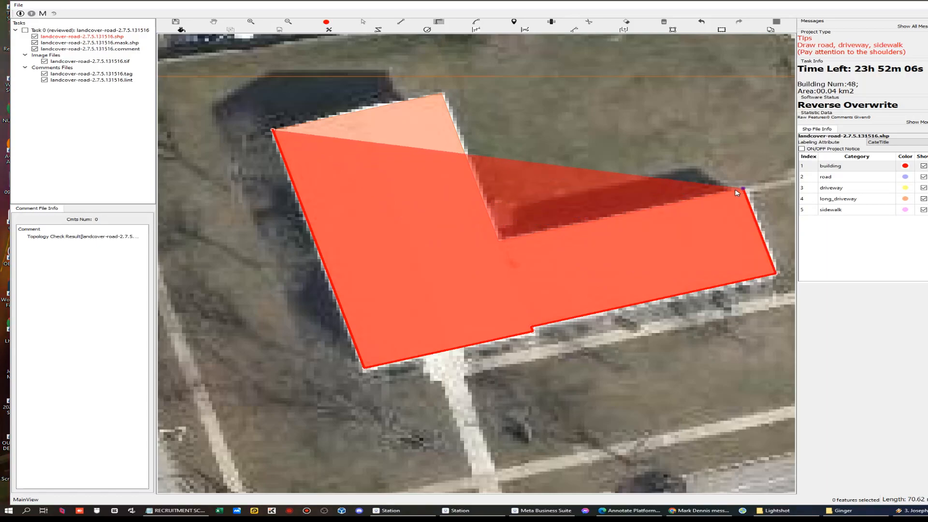
pyautogui.click(499, 241)
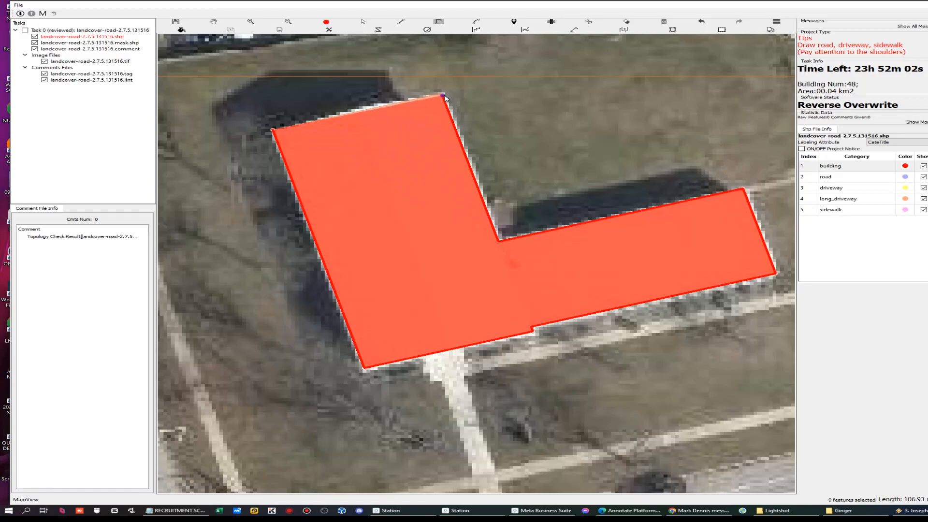
# Mark the main block's north-east corner with an arrow on a screen capture, then discard the capture
pyautogui.press('Print')
pyautogui.moveTo(189, 68); pyautogui.dragTo(696, 342)
pyautogui.moveTo(462, 74); pyautogui.dragTo(444, 93)
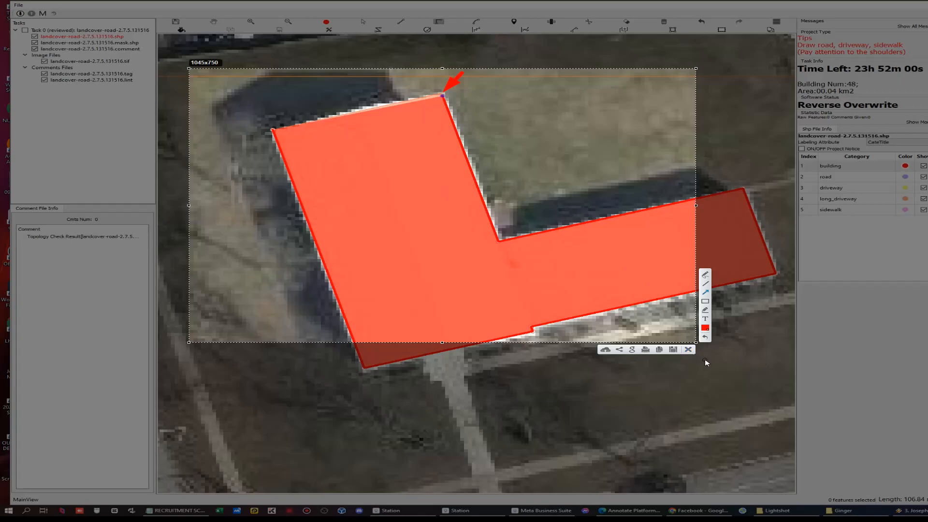
pyautogui.click(688, 349)
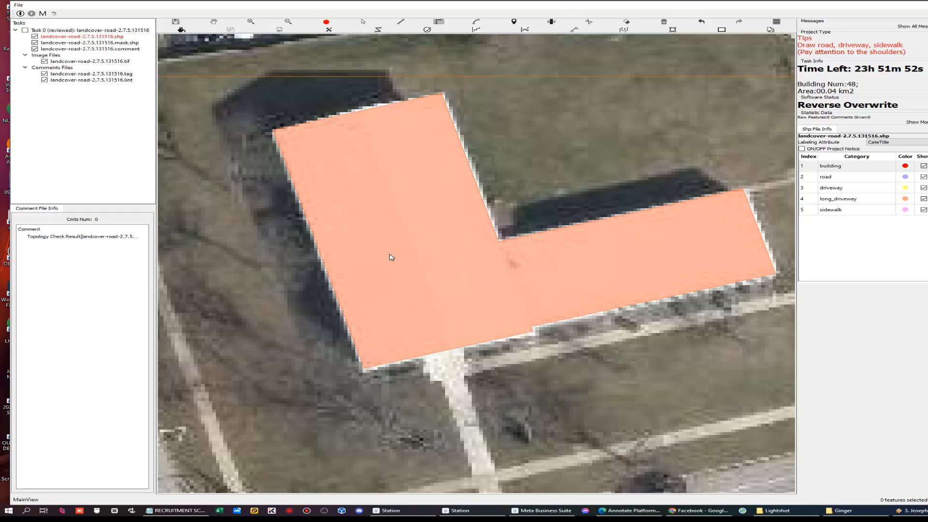
# Draw the building's outline from the mask's north-west corner along the west and south edges, with extra south-edge vertices and the small notch
pyautogui.press('l')
pyautogui.click(273, 131)
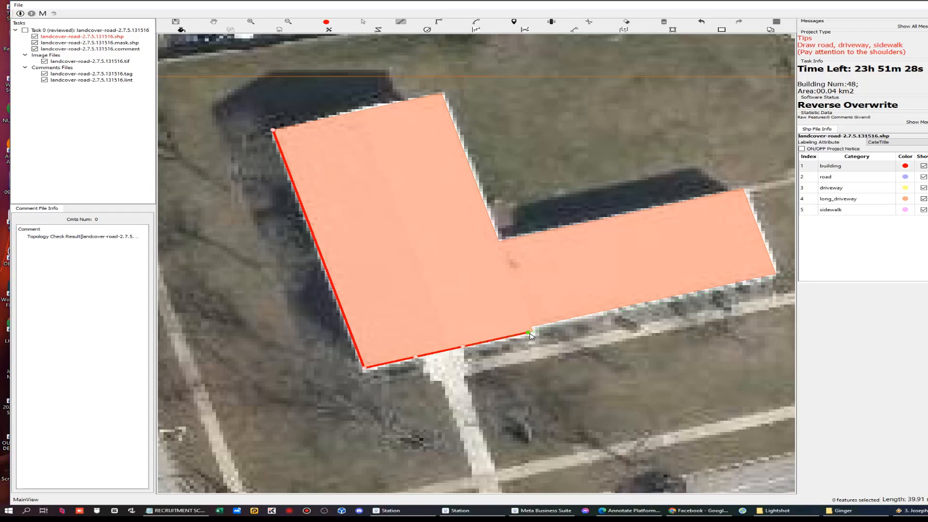
pyautogui.scroll(5, 532, 335)
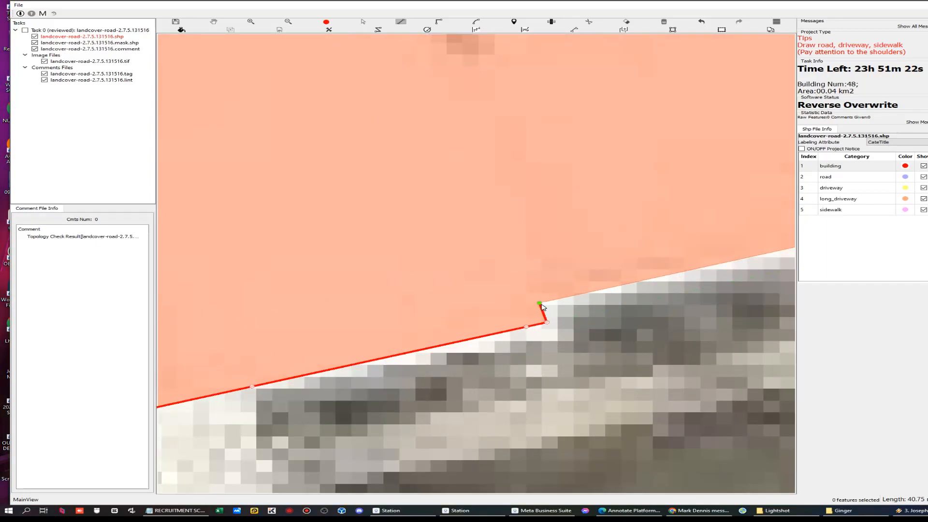
pyautogui.scroll(-5, 542, 307)
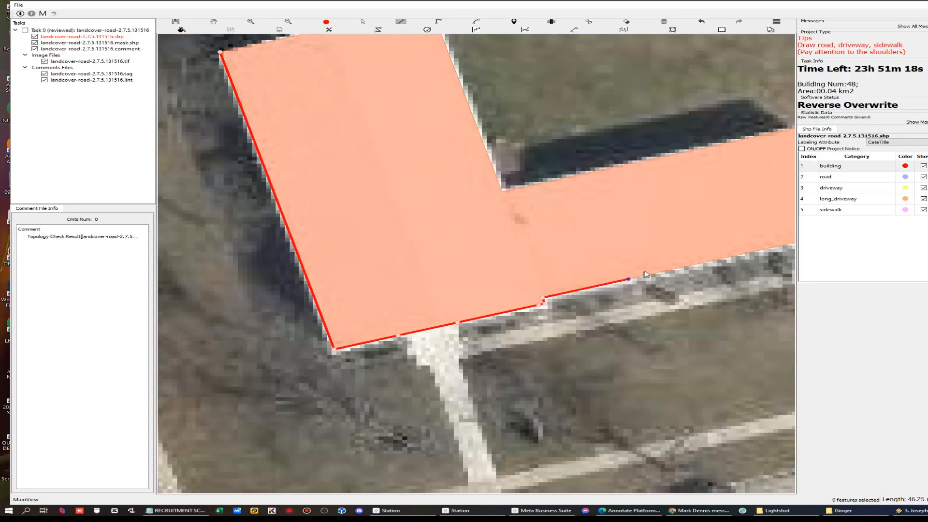
# Continue the outline around the east wing with an extra vertex near the inner corner, and close it at the north-west corner
pyautogui.moveTo(642, 273); pyautogui.dragTo(506, 311)
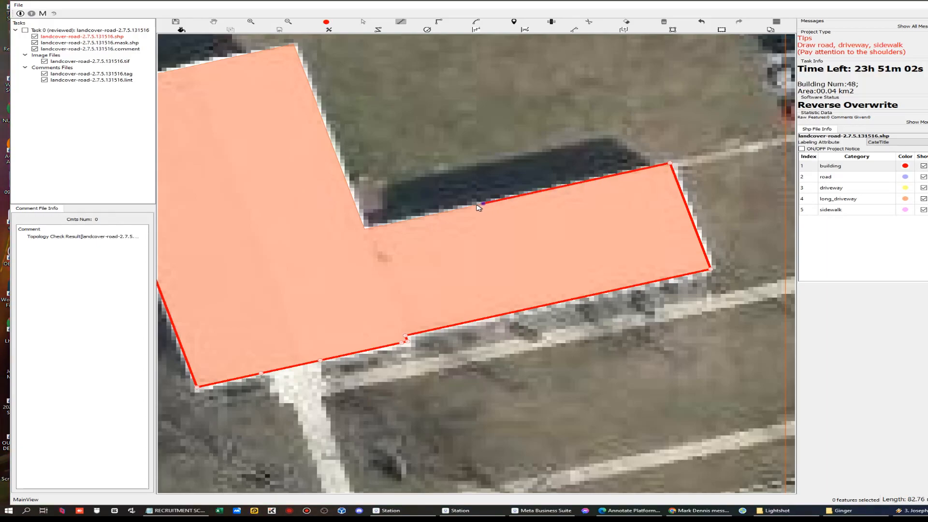
pyautogui.click(401, 222)
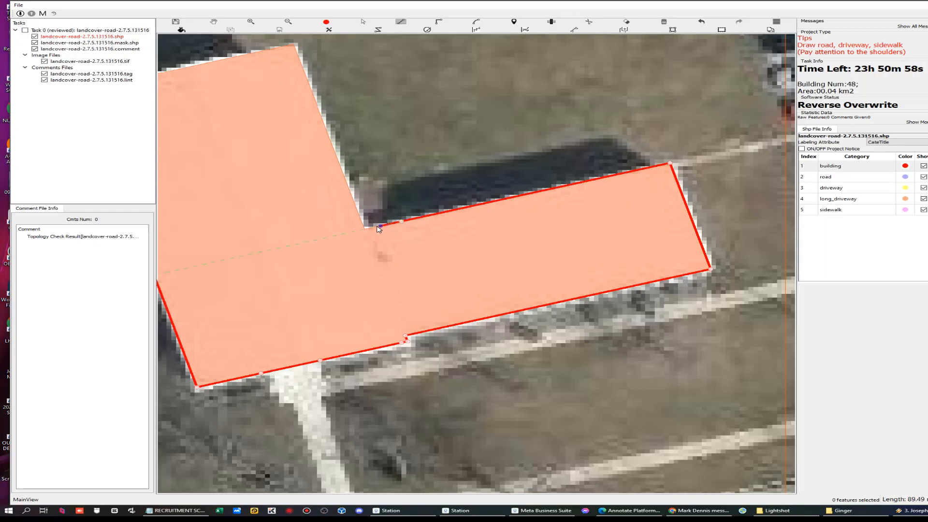
pyautogui.click(364, 228)
pyautogui.moveTo(324, 223); pyautogui.dragTo(463, 298)
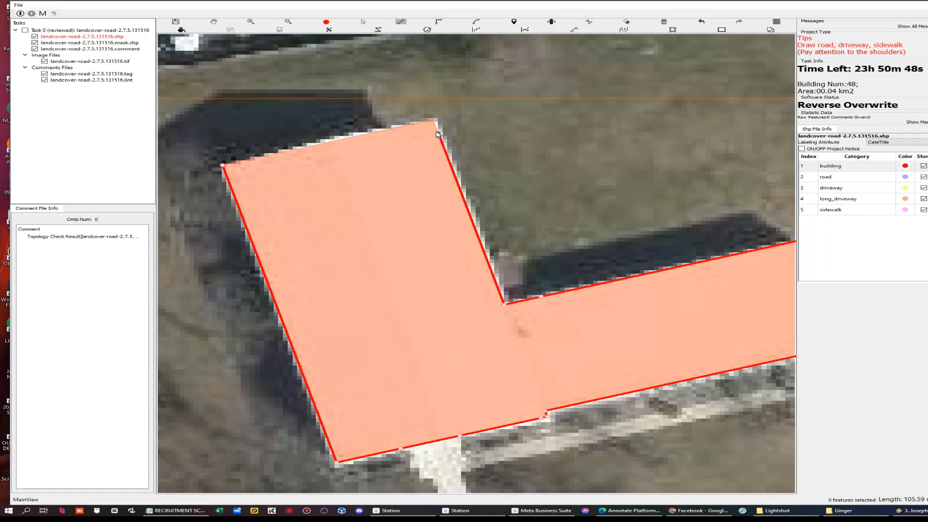
pyautogui.moveTo(432, 120); pyautogui.dragTo(434, 120)
pyautogui.click(433, 120)
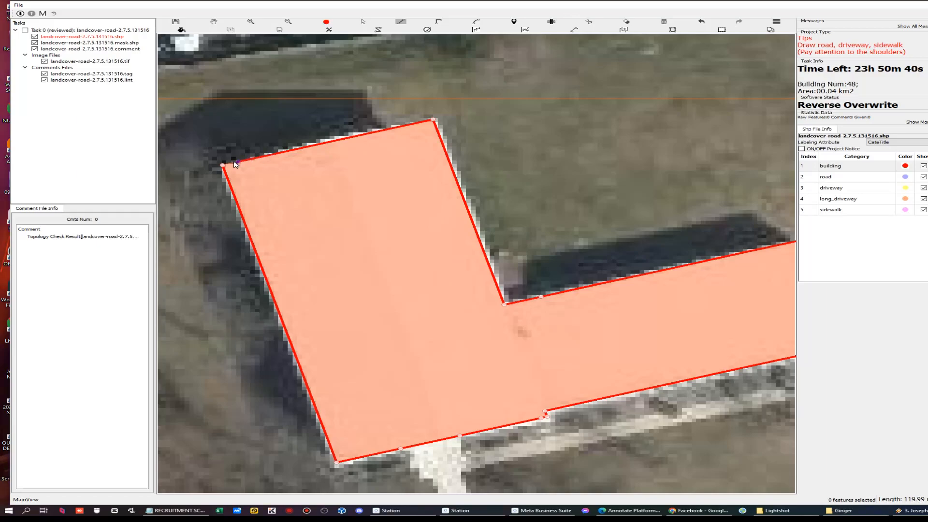
pyautogui.click(223, 165)
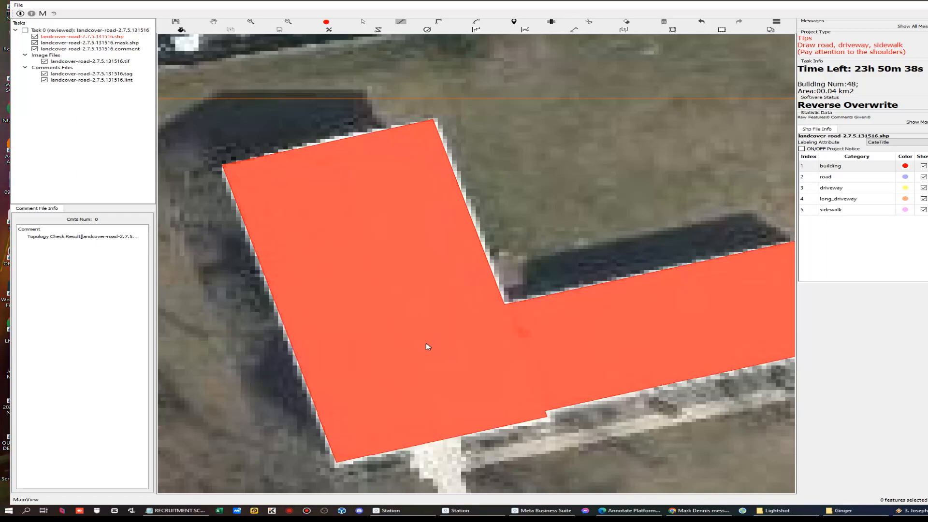
# Take a screen capture covering the comment list and the whole building, and mark the comment list with an arrow
pyautogui.scroll(-5, 430, 346)
pyautogui.scroll(3, 540, 387)
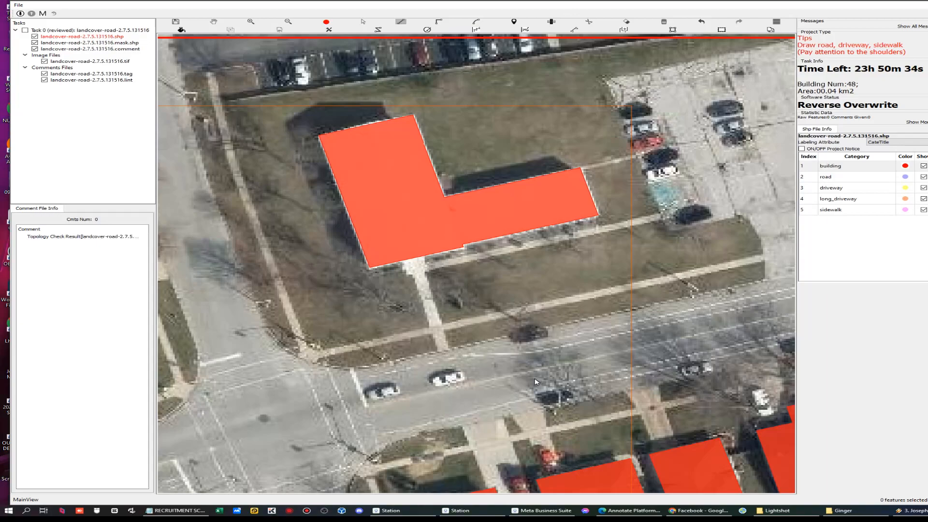
pyautogui.press('Print')
pyautogui.moveTo(2, 68); pyautogui.dragTo(721, 390)
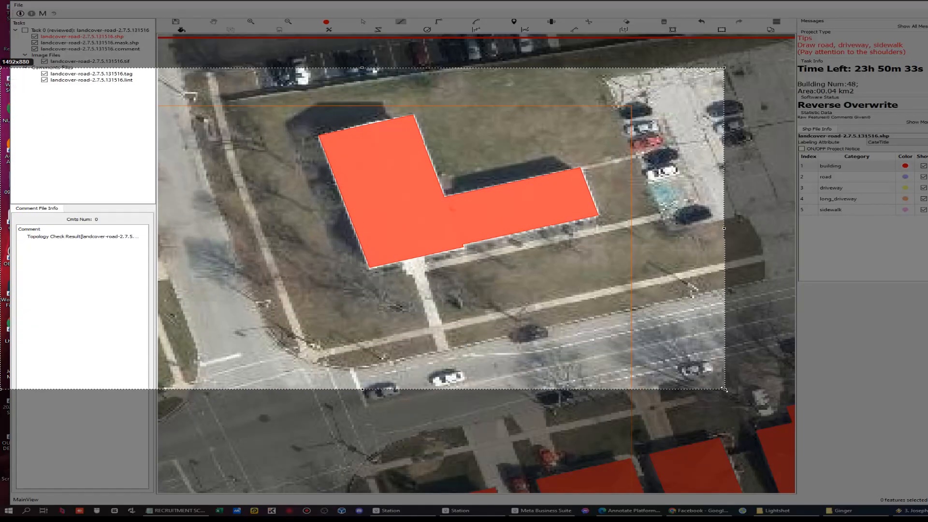
pyautogui.moveTo(205, 203); pyautogui.dragTo(134, 226)
pyautogui.moveTo(235, 237); pyautogui.dragTo(76, 251)
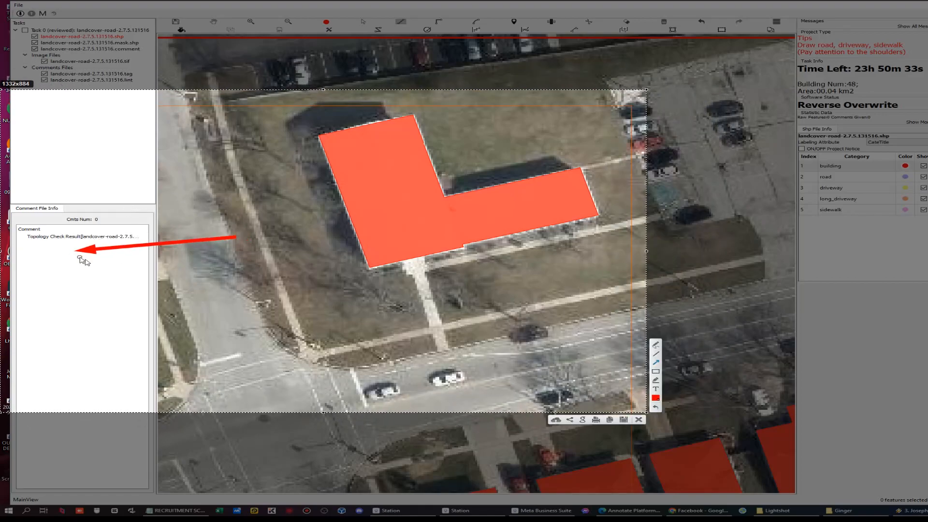
# Discard the capture and select the building polygon that is cut off by the task area's east border line
pyautogui.click(638, 420)
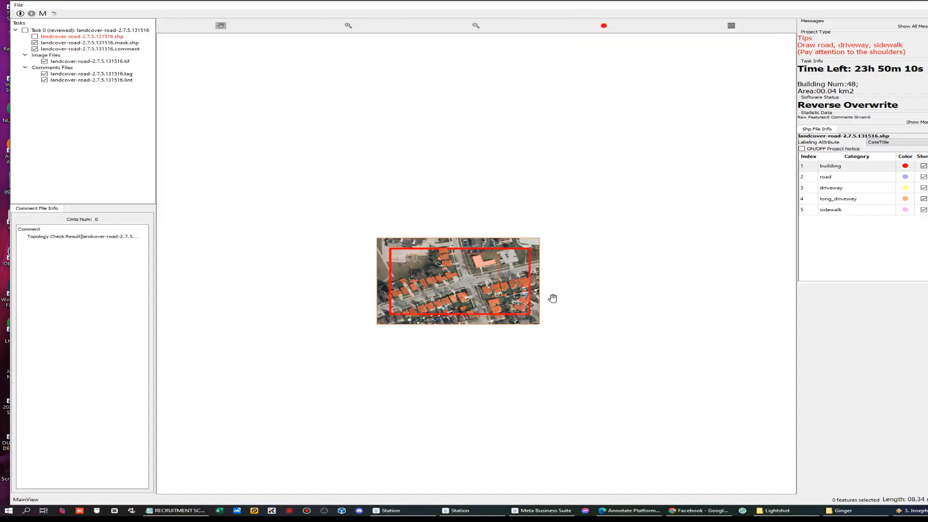
pyautogui.scroll(3, 552, 298)
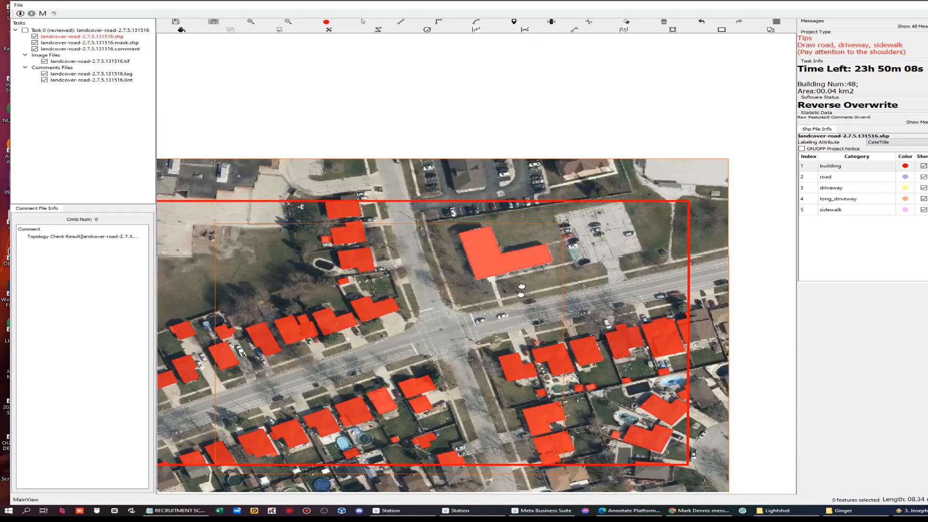
pyautogui.scroll(5, 580, 300)
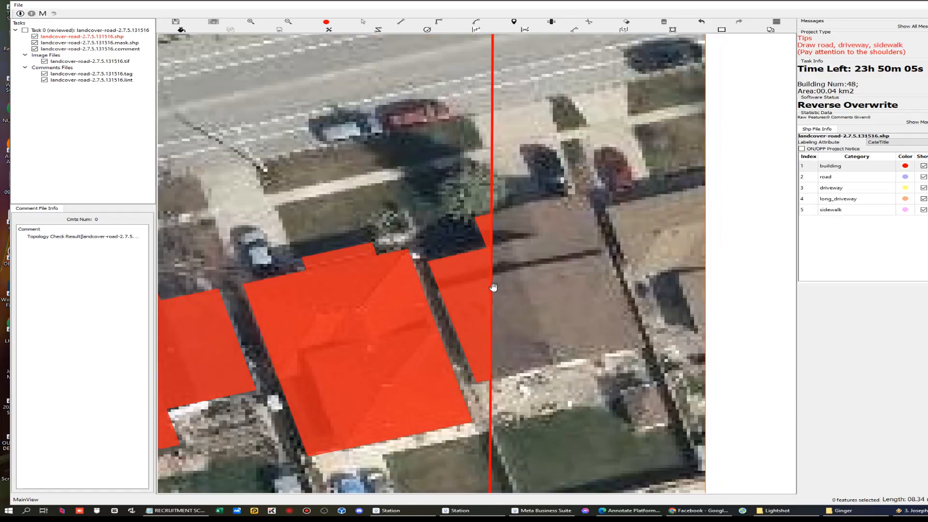
pyautogui.scroll(2, 492, 288)
pyautogui.press('Escape')
pyautogui.click(480, 284)
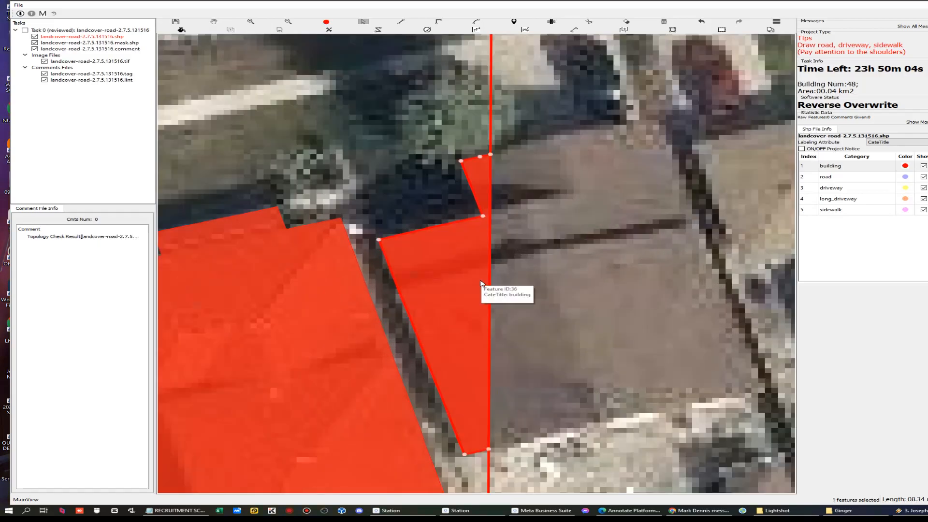
# Mark the part of the building beyond the border with arrows on a screen capture, then discard the capture
pyautogui.press('Print')
pyautogui.moveTo(340, 100); pyautogui.dragTo(747, 516)
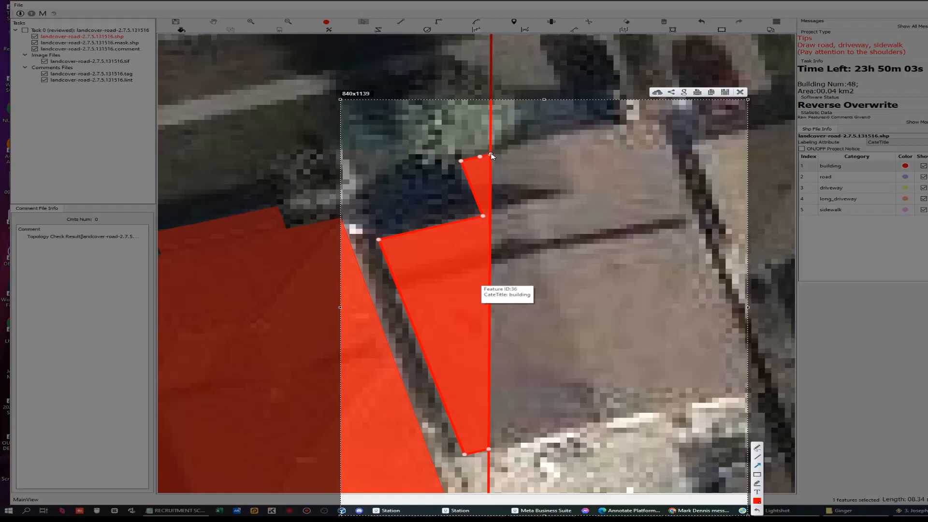
pyautogui.moveTo(513, 152)
pyautogui.mouseDown()
pyautogui.moveTo(549, 440)
pyautogui.moveTo(490, 449)
pyautogui.mouseUp()
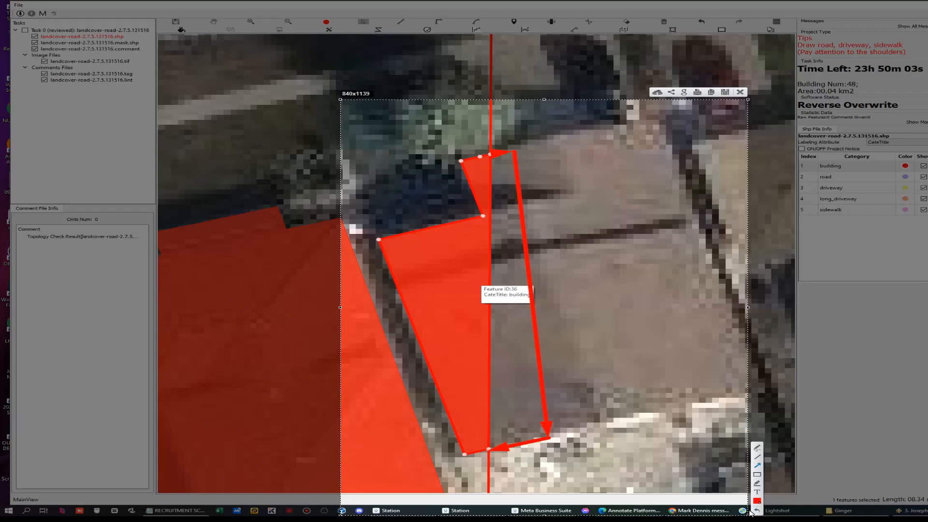
pyautogui.click(740, 92)
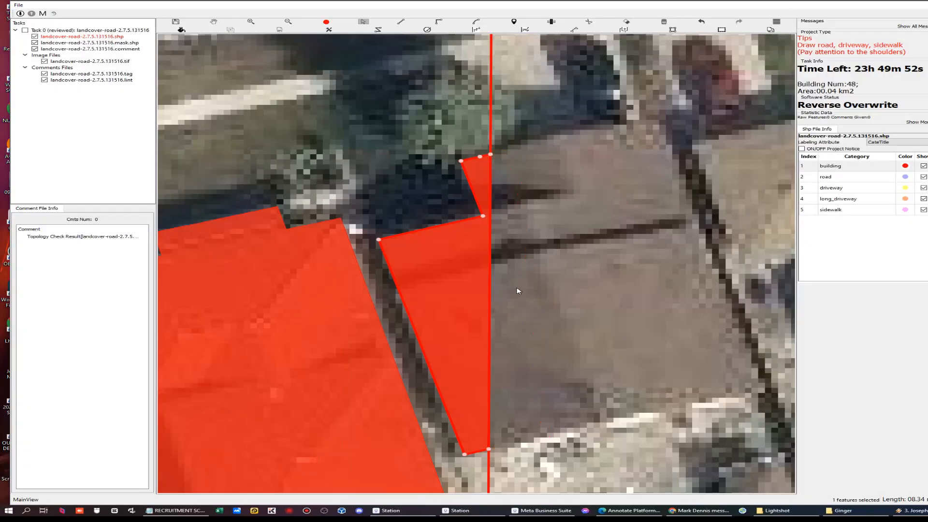
# Hide the mask layer, delete the border building's existing polygon, and show the mask again
pyautogui.click(32, 42)
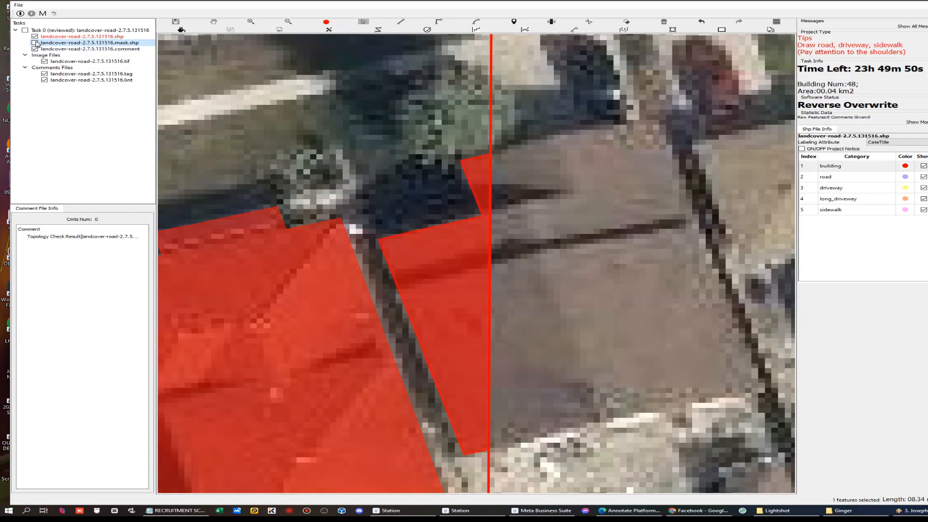
pyautogui.click(482, 292)
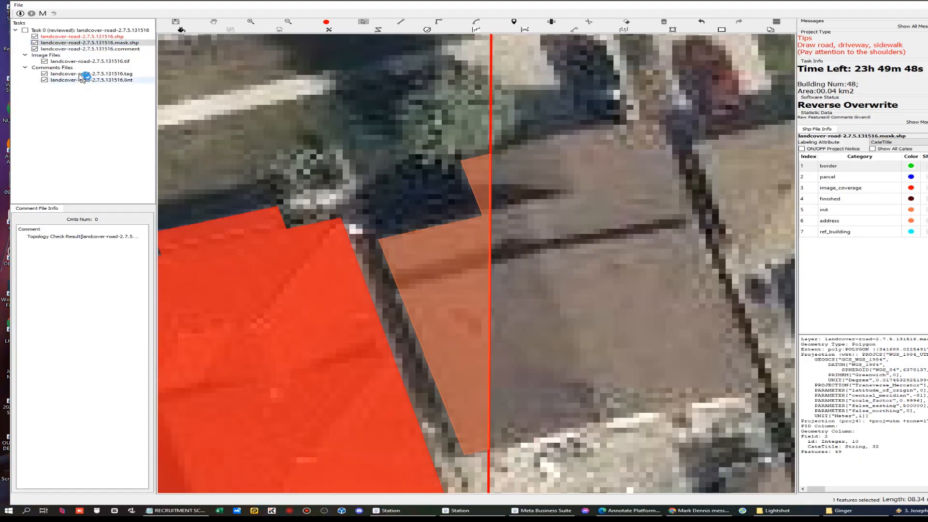
pyautogui.press('d')
# Draw a building polygon over the roof part outside the east border, starting and ending on the border line
pyautogui.click(491, 155)
pyautogui.click(655, 112)
pyautogui.click(766, 387)
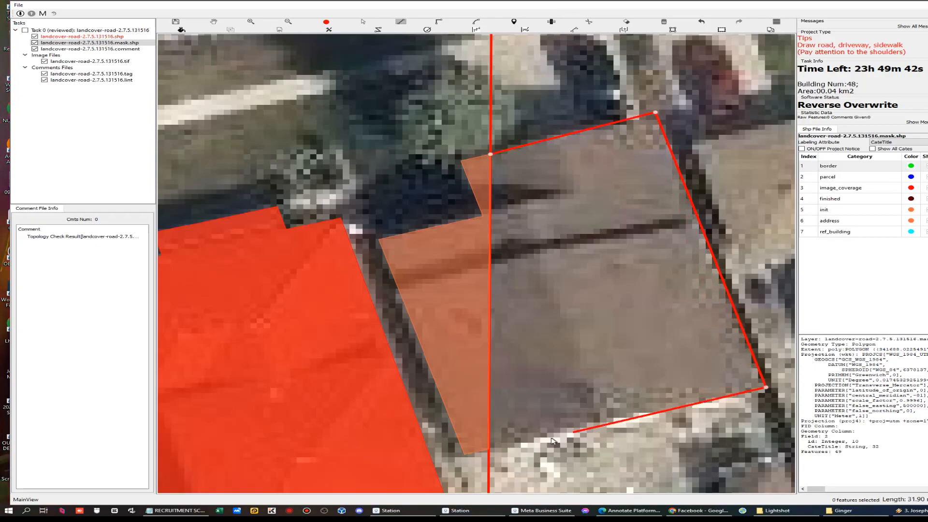
pyautogui.click(489, 449)
pyautogui.rightClick(526, 339)
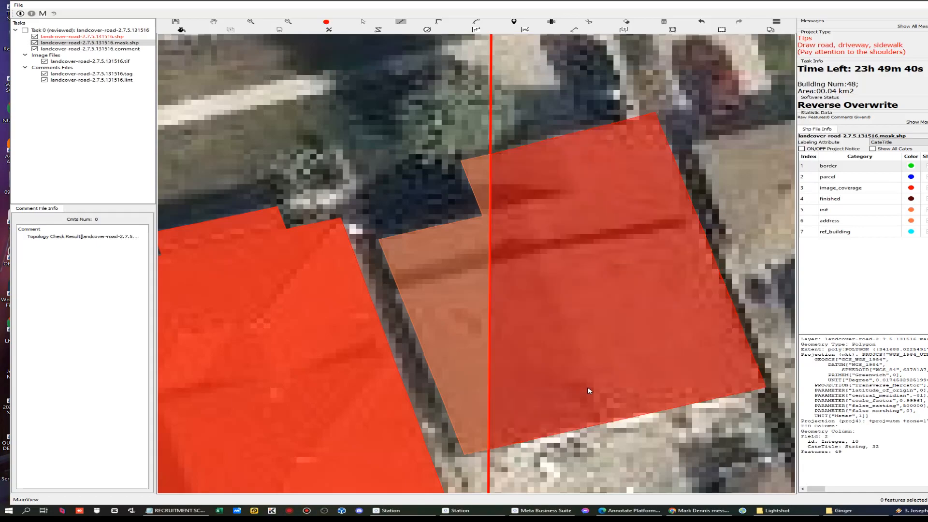
pyautogui.scroll(-2, 604, 401)
pyautogui.press('Escape')
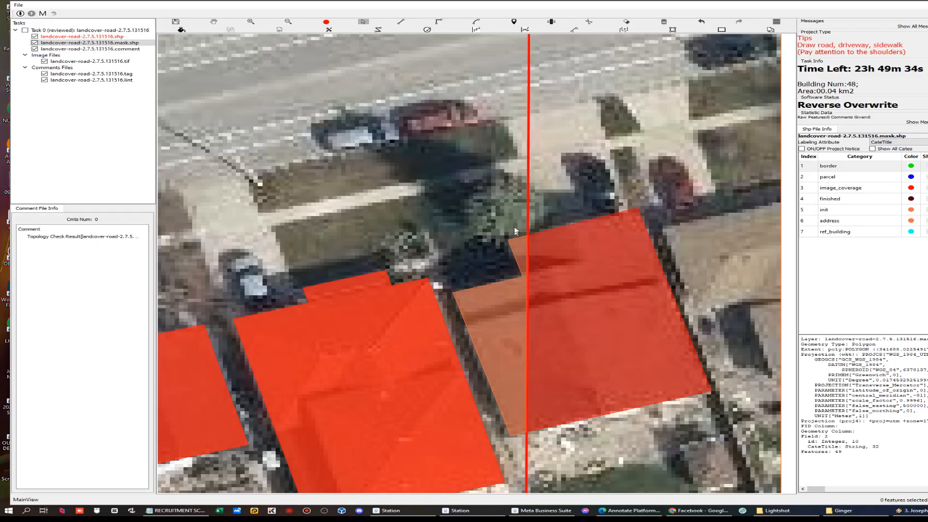
pyautogui.scroll(4, 527, 334)
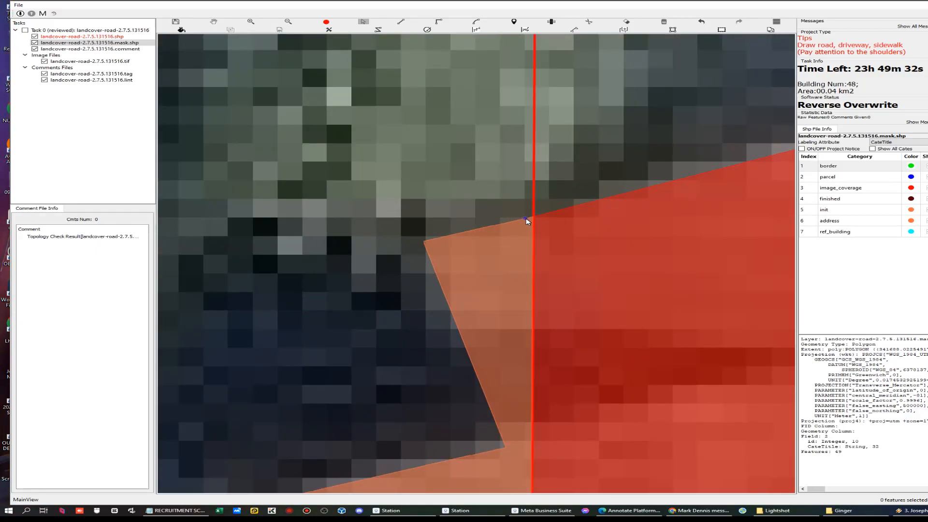
pyautogui.scroll(3, 531, 220)
pyautogui.scroll(3, 535, 239)
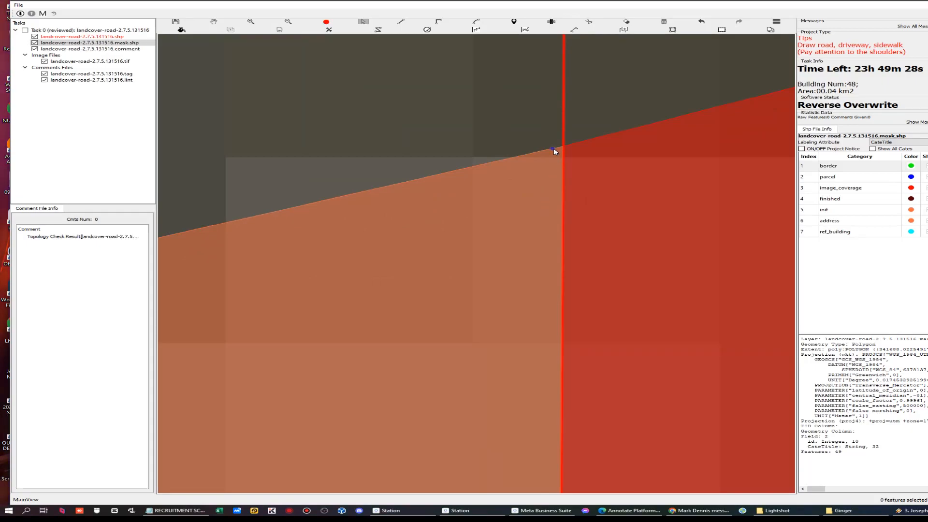
pyautogui.press('l')
pyautogui.click(552, 149)
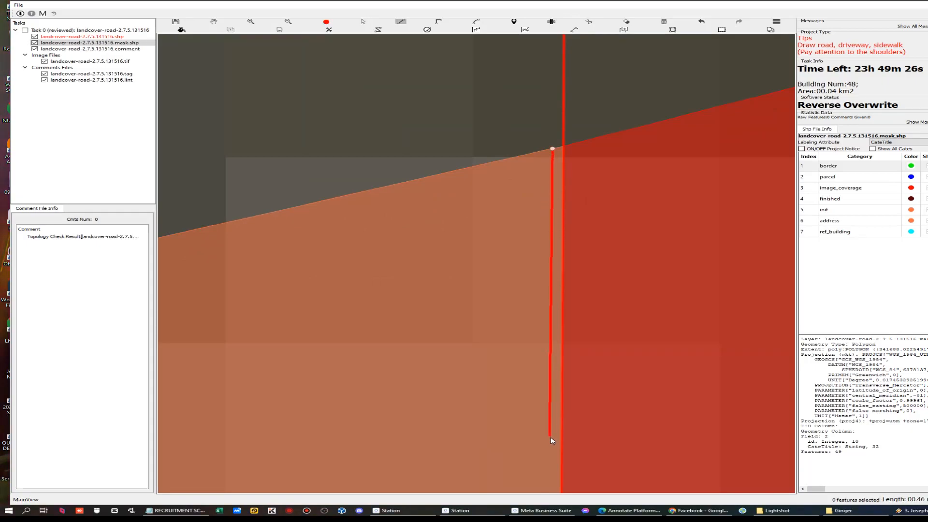
pyautogui.scroll(-3, 561, 417)
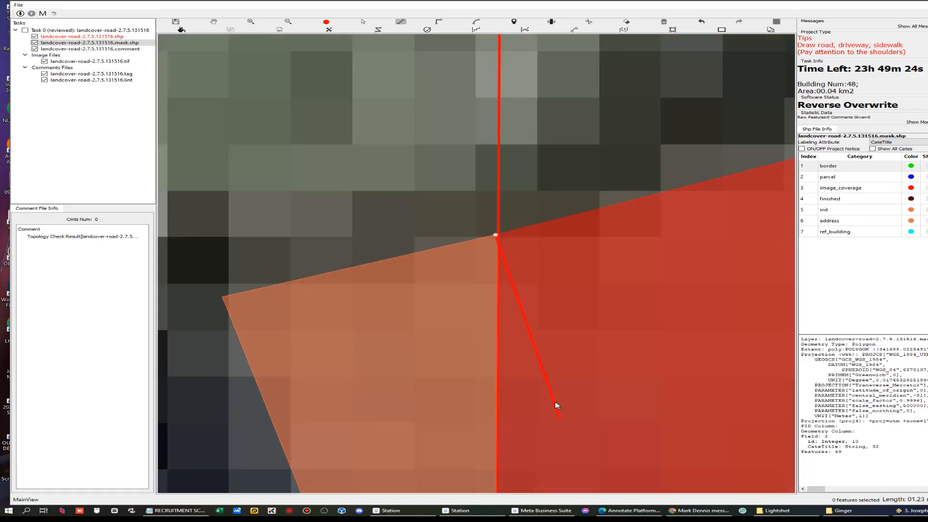
pyautogui.press('Escape')
# Hide the mask layer, mark its checkbox with an arrow on a screen capture, then discard the capture and show the mask again
pyautogui.click(35, 43)
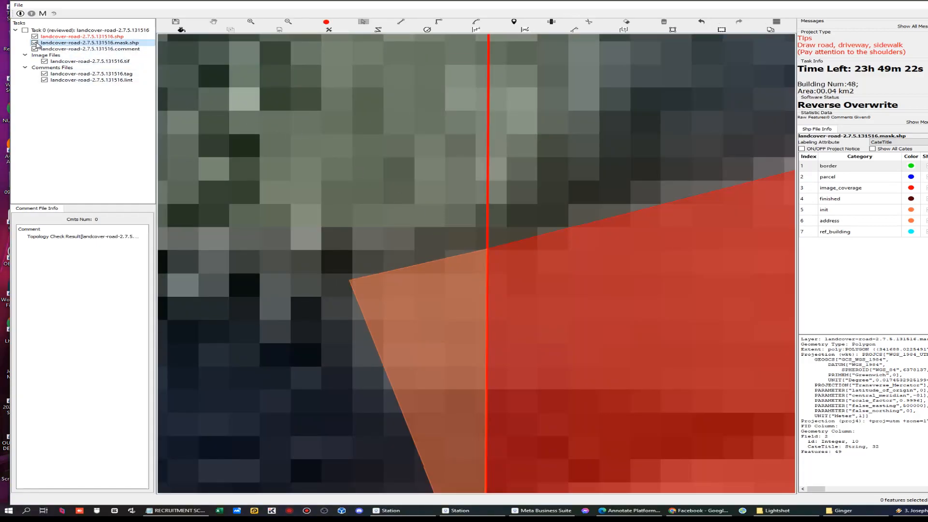
pyautogui.press('Print')
pyautogui.moveTo(1, 13); pyautogui.dragTo(235, 138)
pyautogui.moveTo(97, 35); pyautogui.dragTo(42, 42)
pyautogui.click(227, 145)
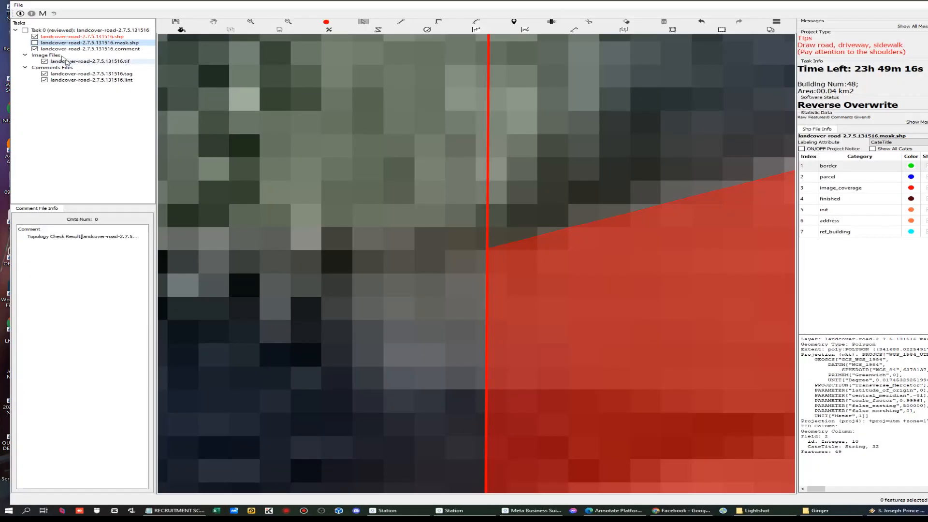
pyautogui.click(34, 43)
# Start the building's outline where its mask's south edge meets the border, and trace it via the south-west corner to the north-west corner
pyautogui.scroll(3, 466, 278)
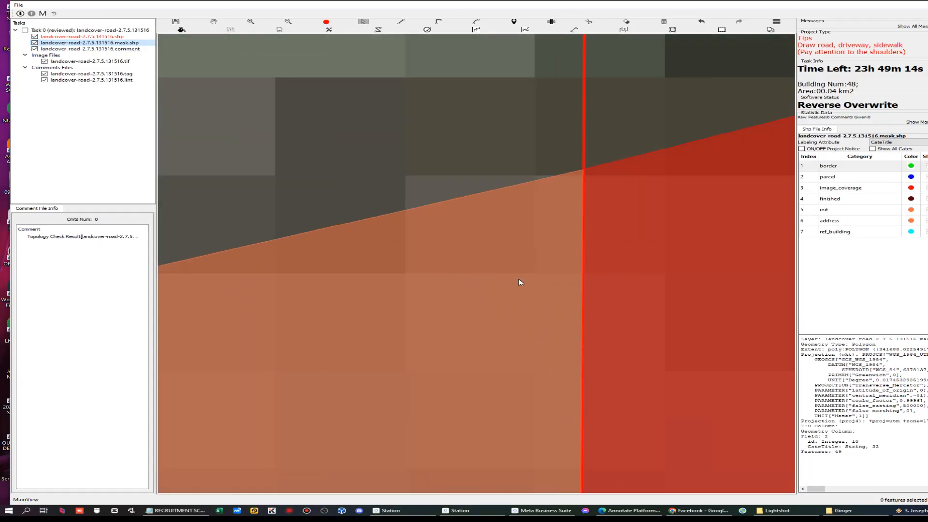
pyautogui.scroll(-3, 512, 281)
pyautogui.scroll(-3, 502, 281)
pyautogui.scroll(-4, 502, 321)
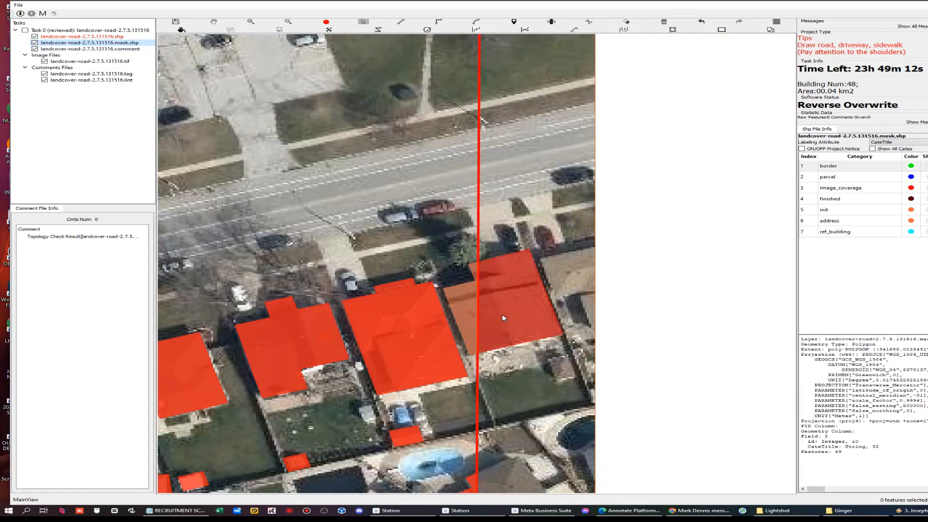
pyautogui.scroll(3, 541, 348)
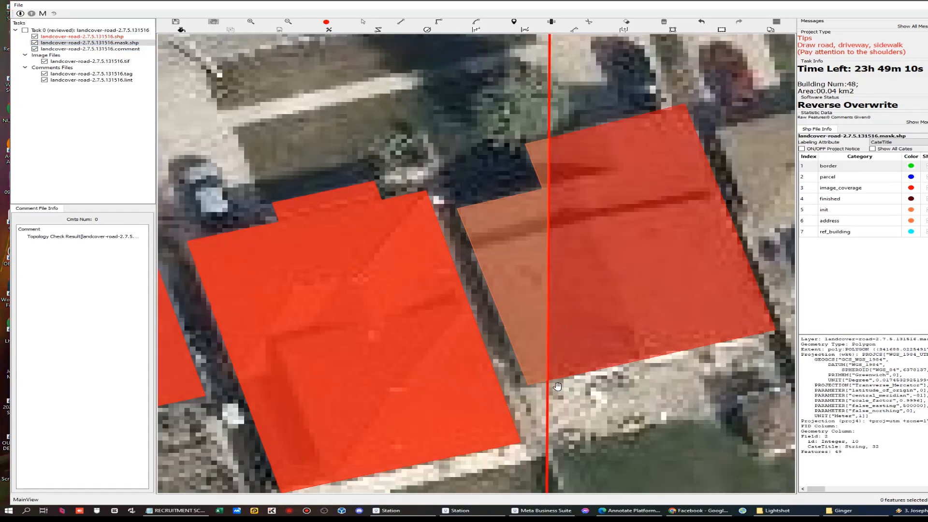
pyautogui.scroll(3, 557, 386)
pyautogui.press('l')
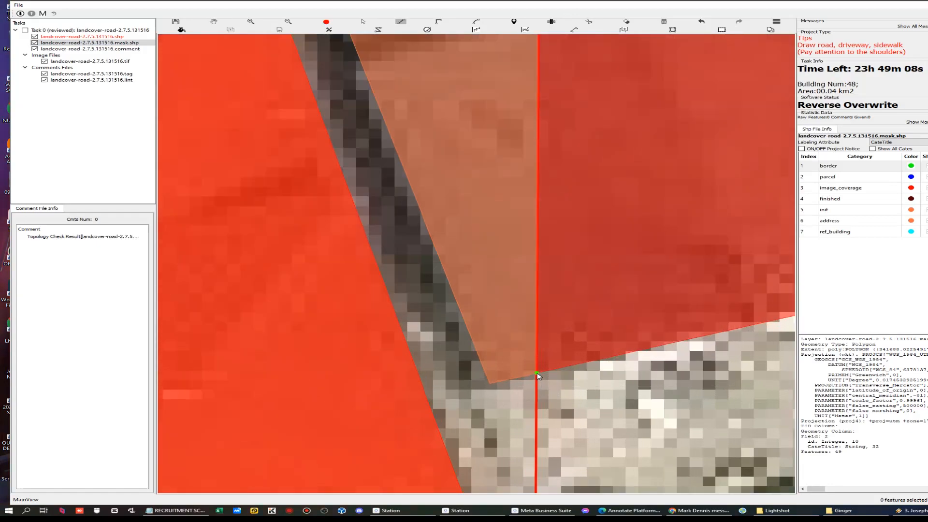
pyautogui.click(537, 374)
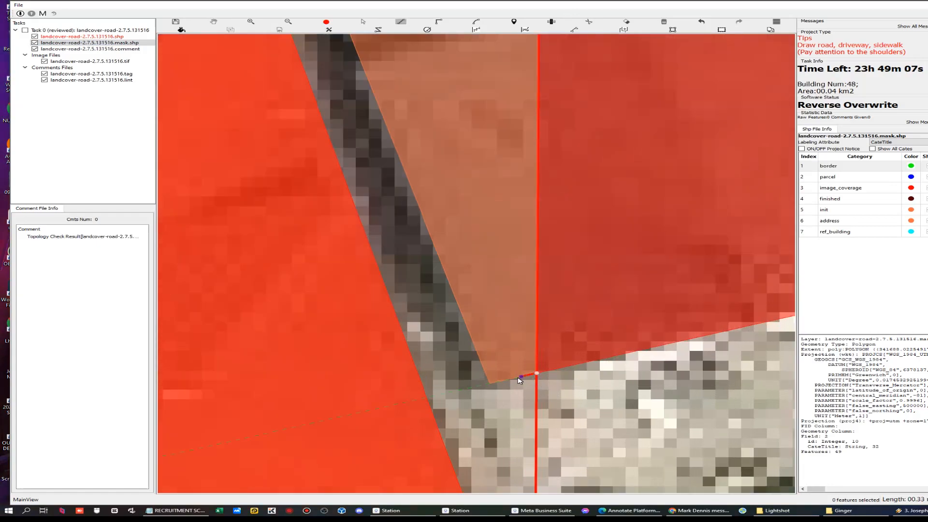
pyautogui.click(490, 384)
pyautogui.moveTo(451, 274); pyautogui.dragTo(525, 387)
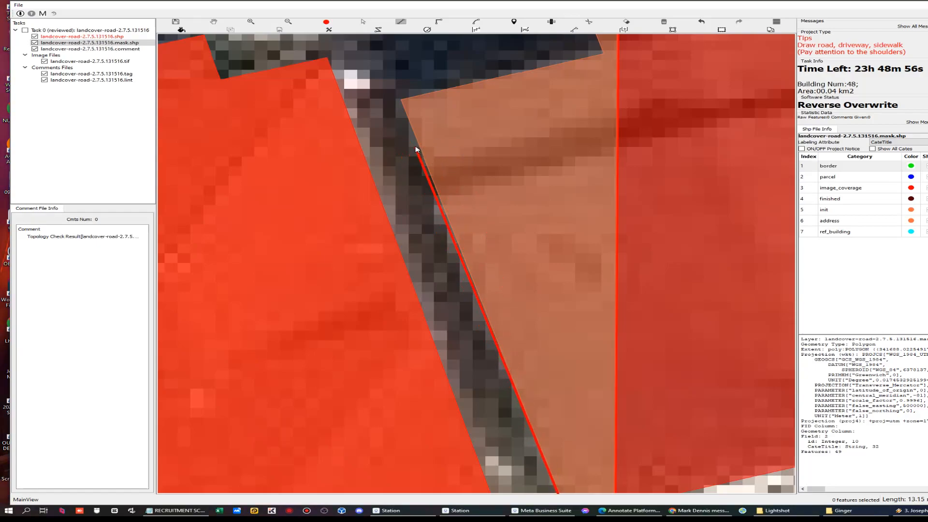
pyautogui.click(402, 100)
# Continue the outline around the mask's inner corner and northern projection to the border, and finish the polygon there
pyautogui.moveTo(434, 94); pyautogui.dragTo(273, 241)
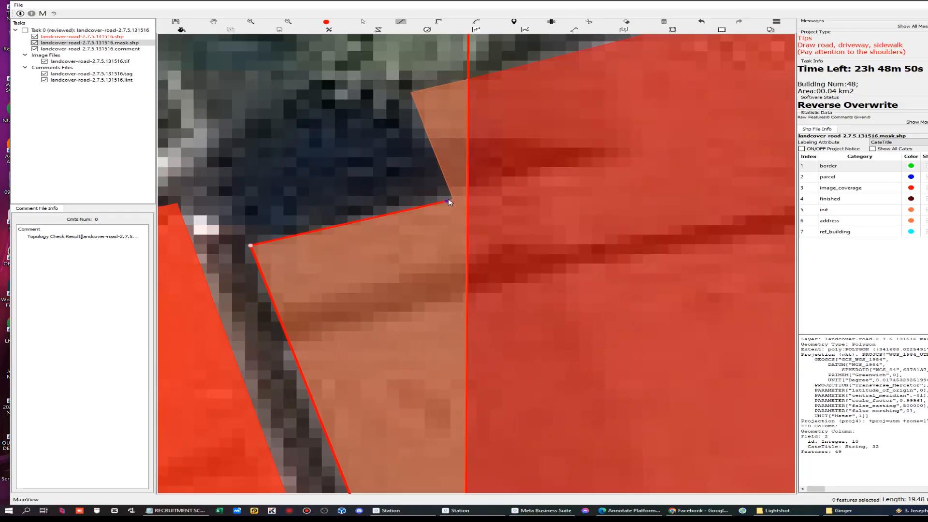
pyautogui.click(454, 153)
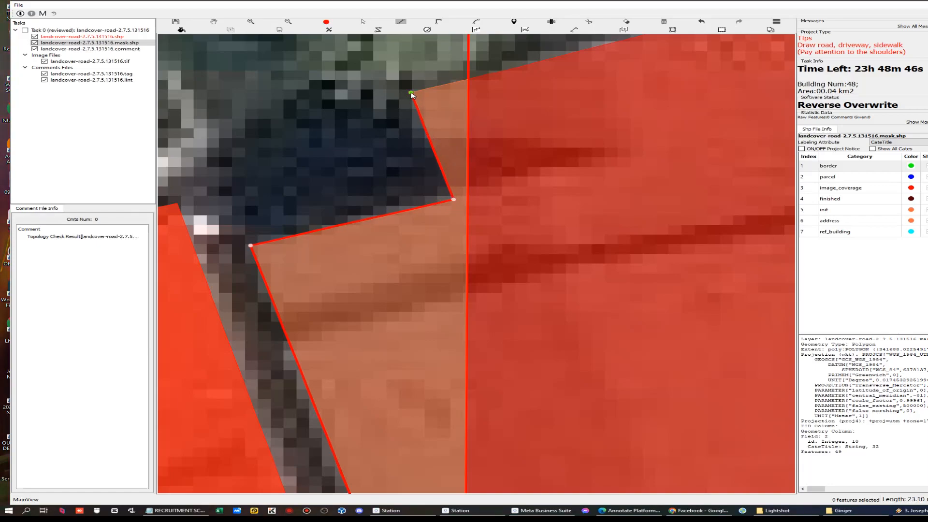
pyautogui.click(467, 79)
pyautogui.rightClick(505, 326)
pyautogui.scroll(-2, 506, 371)
pyautogui.press('space')
pyautogui.press('space')
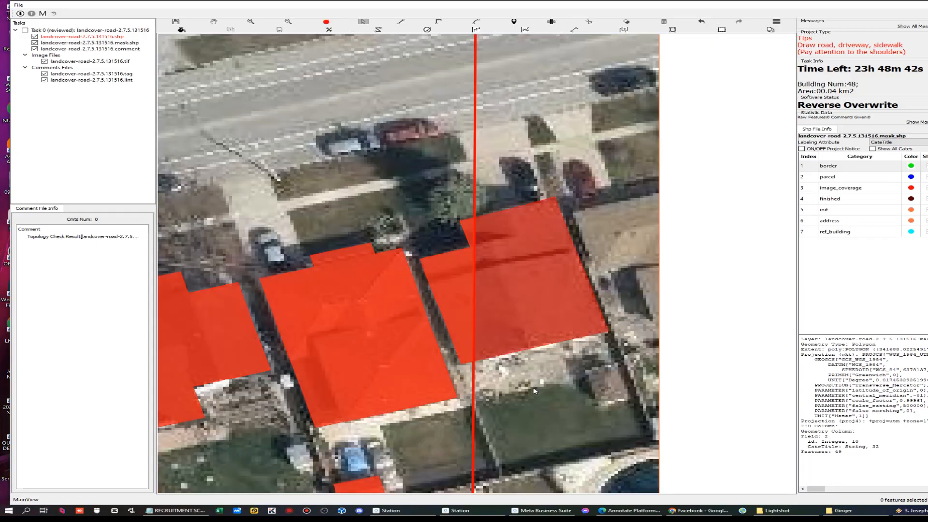
# Go to the "Building doesn't match with mask" comment, mark the polygon outside the border with an arrow on a screen capture, and discard the capture
pyautogui.doubleClick(80, 242)
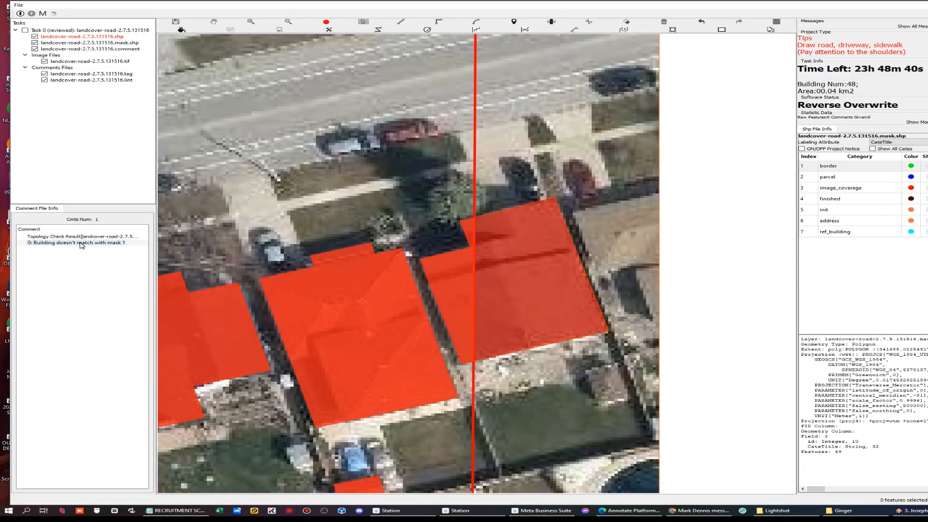
pyautogui.click(488, 317)
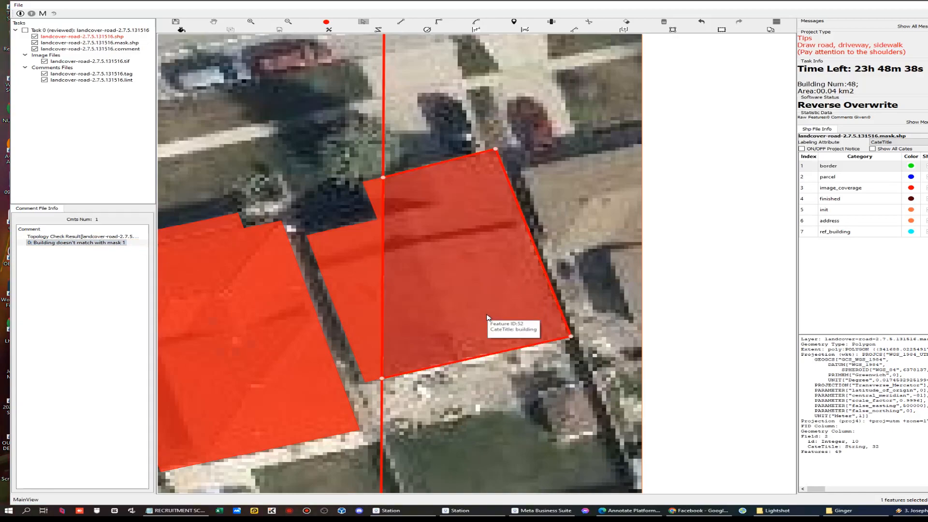
pyautogui.press('Print')
pyautogui.moveTo(245, 92); pyautogui.dragTo(725, 462)
pyautogui.moveTo(560, 173); pyautogui.dragTo(521, 223)
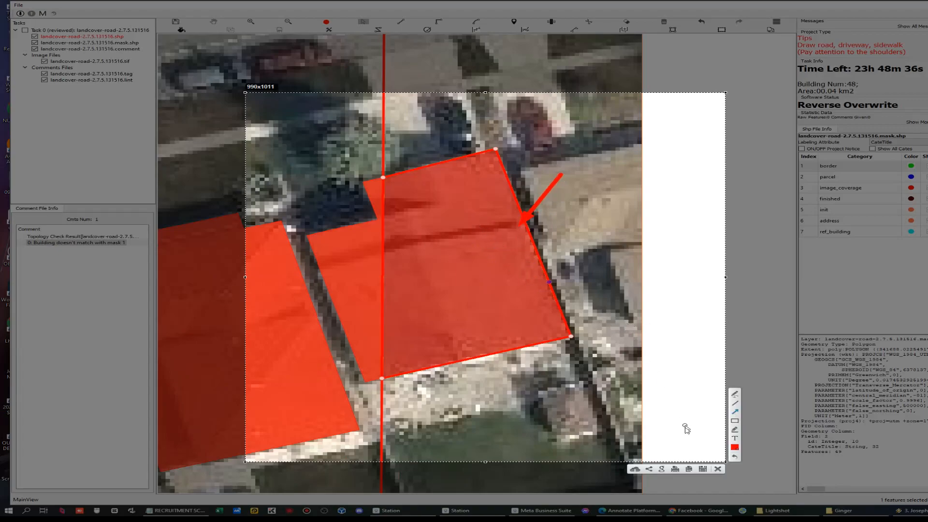
pyautogui.click(717, 468)
# Delete the building polygon drawn outside the east border
pyautogui.scroll(-5, 543, 344)
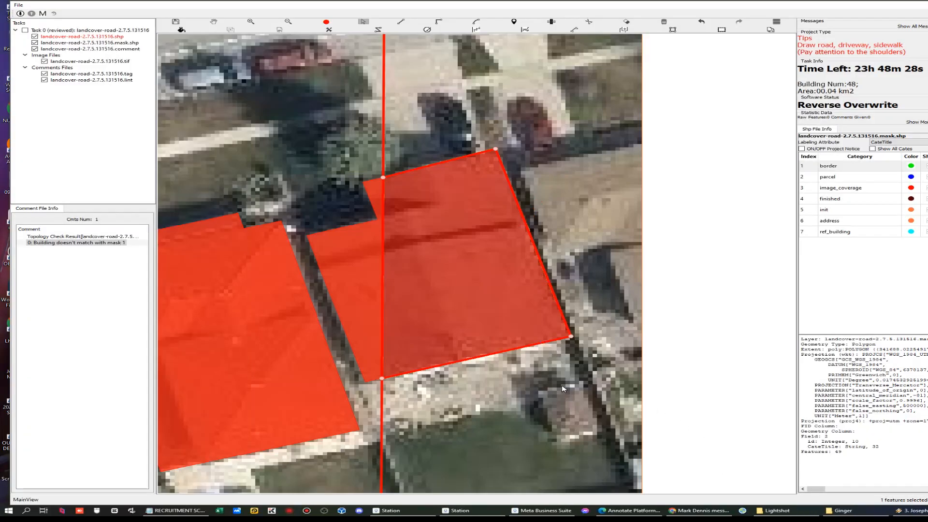
pyautogui.scroll(3, 541, 367)
pyautogui.scroll(1, 515, 267)
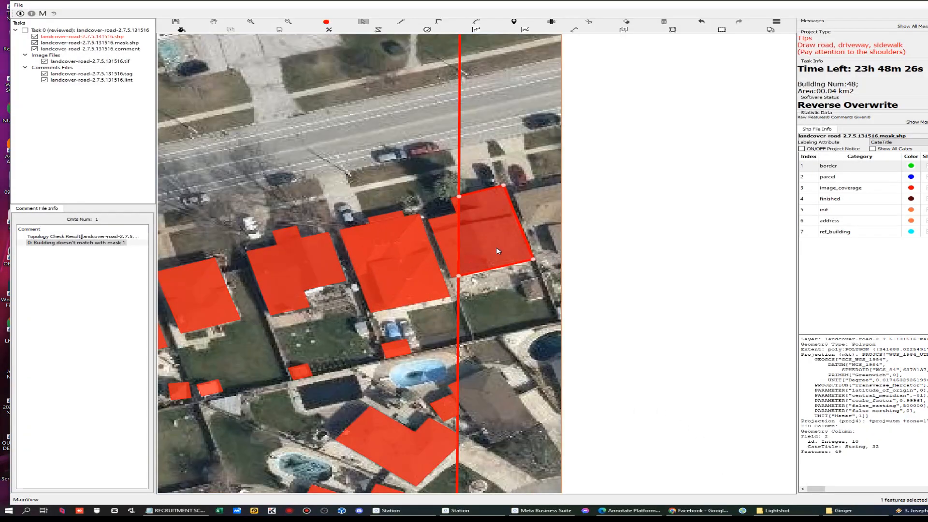
pyautogui.click(507, 251)
pyautogui.scroll(1, 490, 267)
pyautogui.scroll(1, 490, 267)
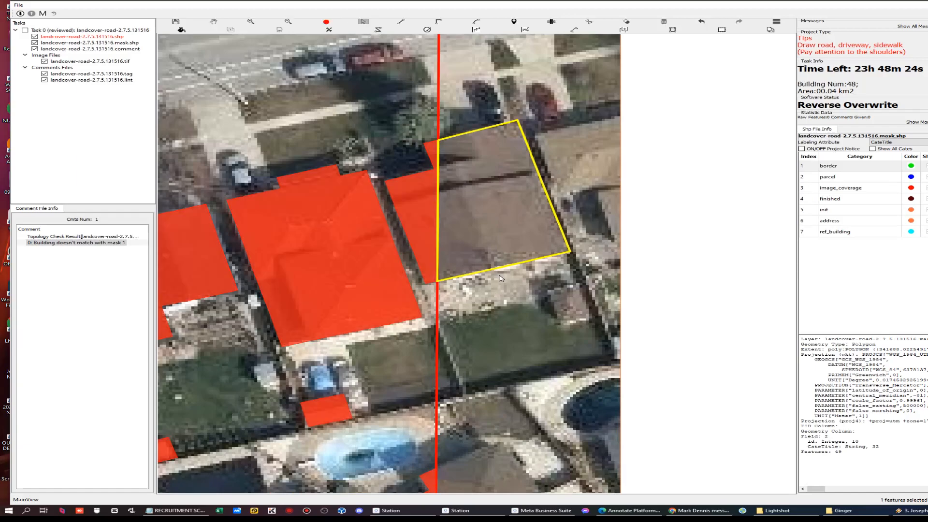
pyautogui.press('Delete')
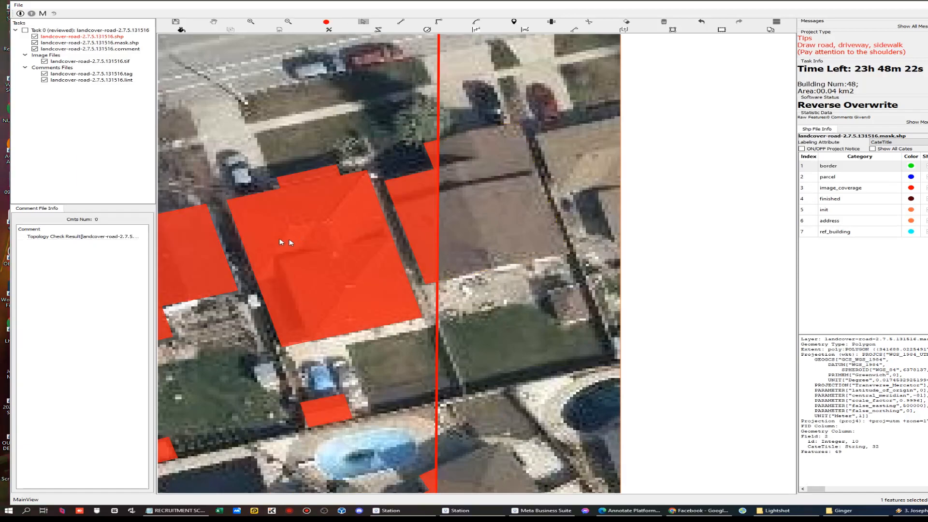
# Point an arrow at the comment list on a screen capture, and discard the capture
pyautogui.press('Print')
pyautogui.moveTo(0, 140); pyautogui.dragTo(268, 335)
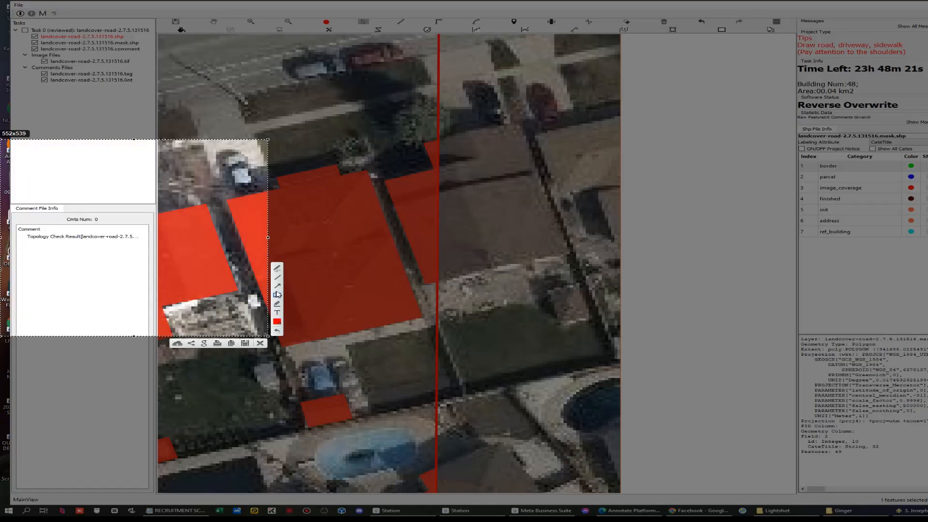
pyautogui.moveTo(147, 227); pyautogui.dragTo(39, 250)
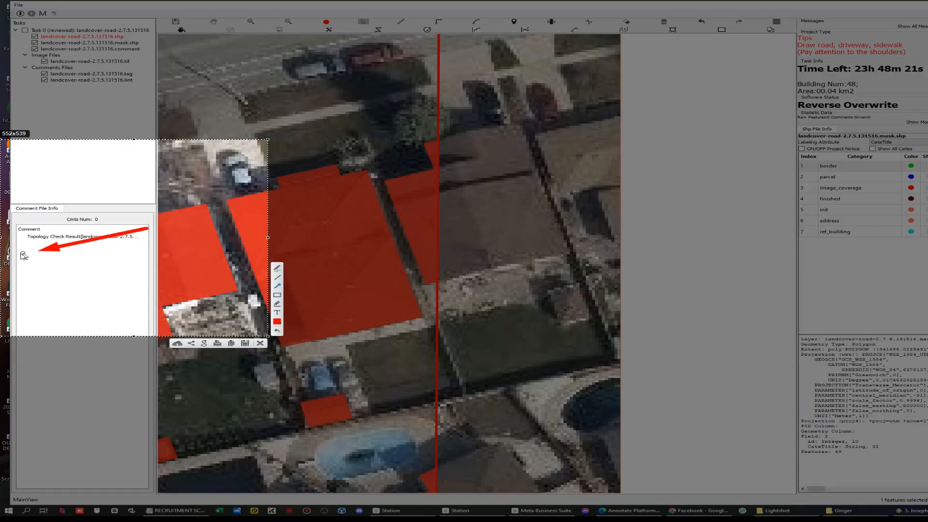
pyautogui.click(260, 343)
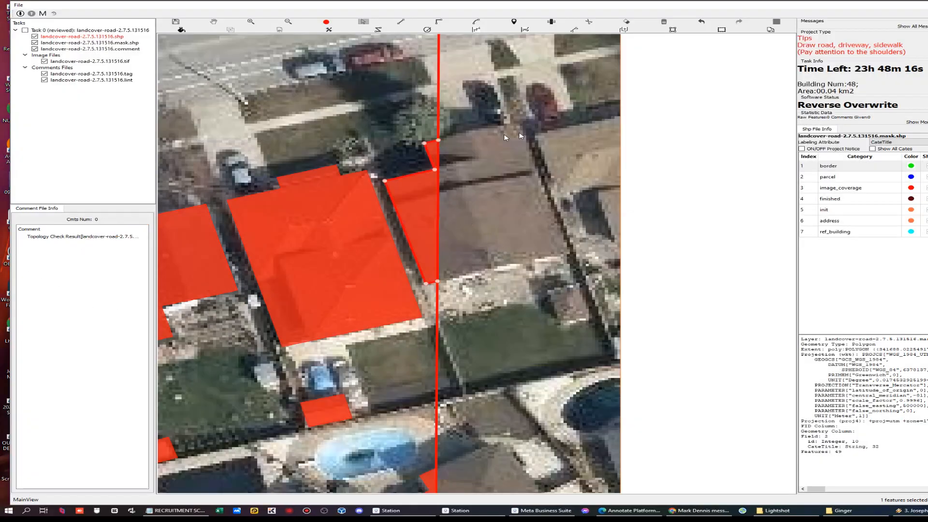
# Save the edits made to the task
pyautogui.scroll(-2, 521, 313)
pyautogui.hotkey('ctrl', 's')
pyautogui.scroll(-1, 513, 306)
# Delete the building polygon with the small northern projection in the row of houses north of the road
pyautogui.press('space')
pyautogui.moveTo(292, 319); pyautogui.dragTo(503, 286)
pyautogui.moveTo(351, 302); pyautogui.dragTo(561, 234)
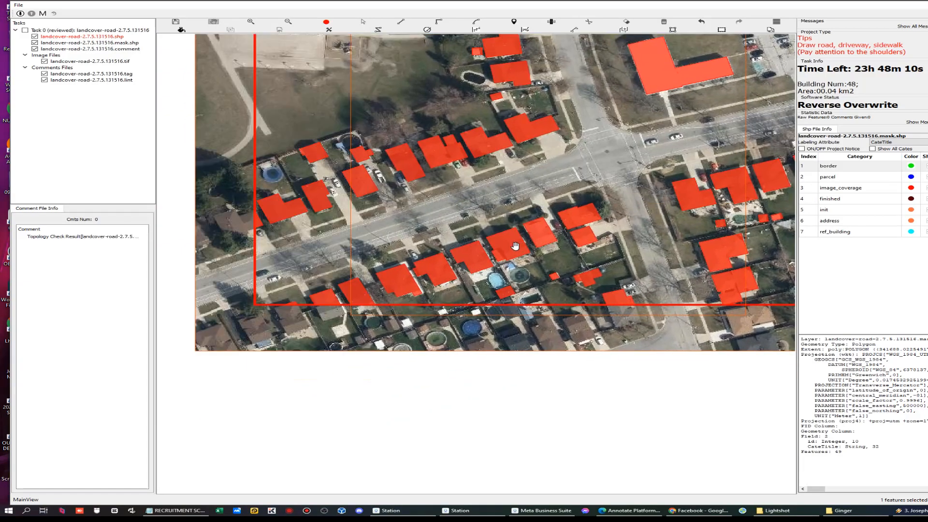
pyautogui.moveTo(485, 119); pyautogui.dragTo(518, 257)
pyautogui.scroll(4, 502, 244)
pyautogui.scroll(3, 471, 344)
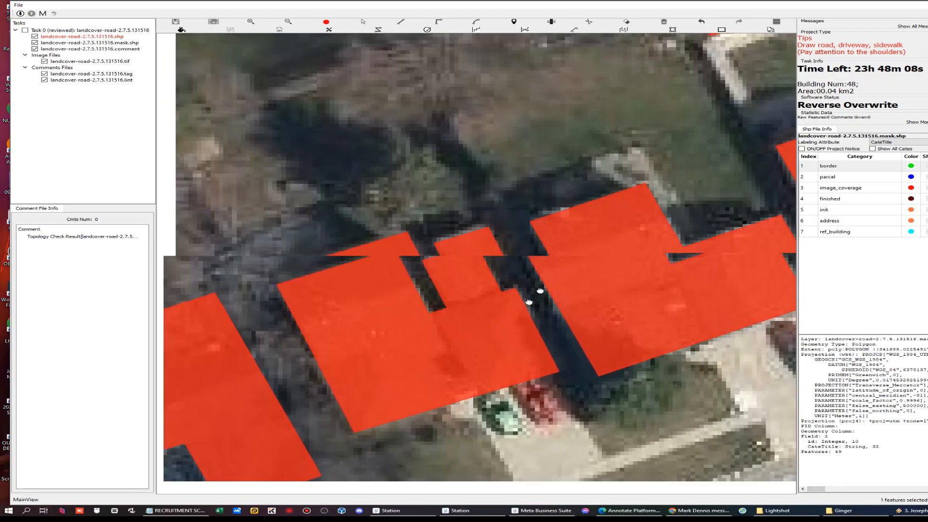
pyautogui.press('space')
pyautogui.click(539, 314)
pyautogui.press('c')
# Hide and show the mask layer again to compare the building, and go to the "Building missing compared with mask 2" comment
pyautogui.click(35, 43)
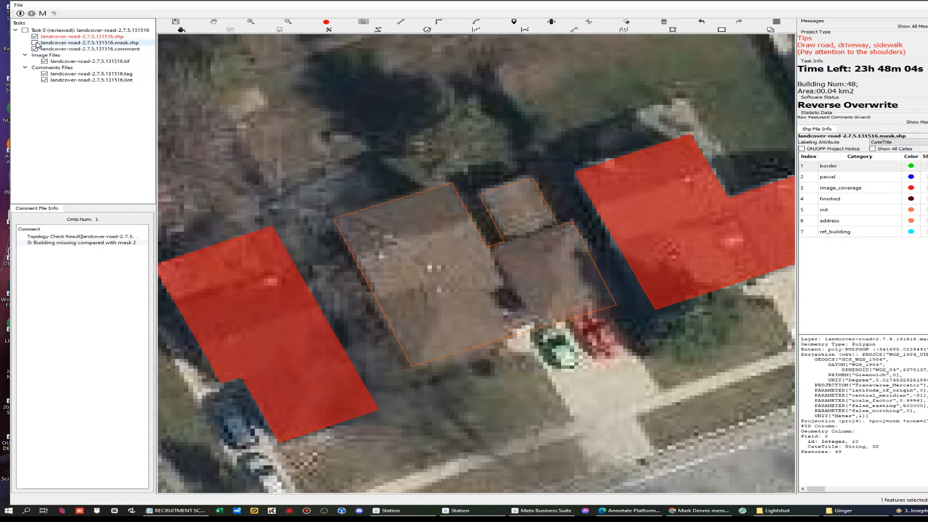
pyautogui.click(35, 42)
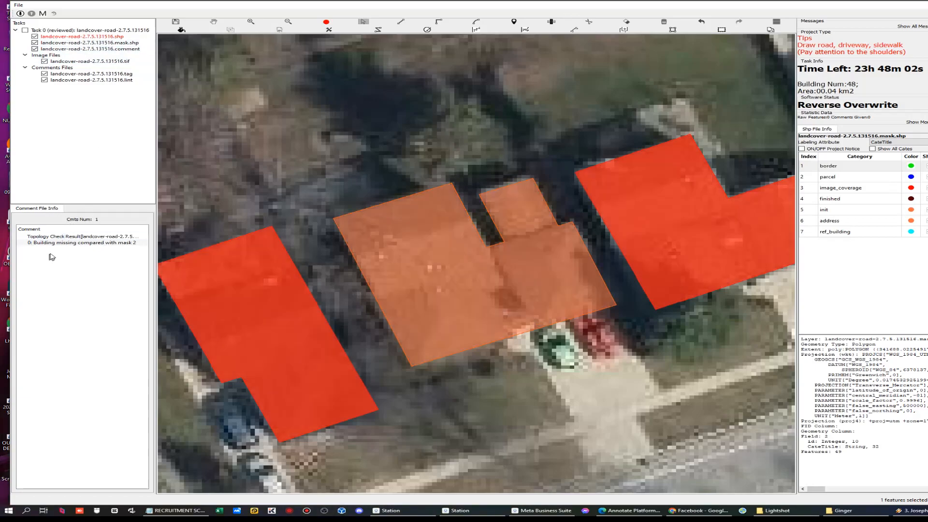
pyautogui.click(66, 241)
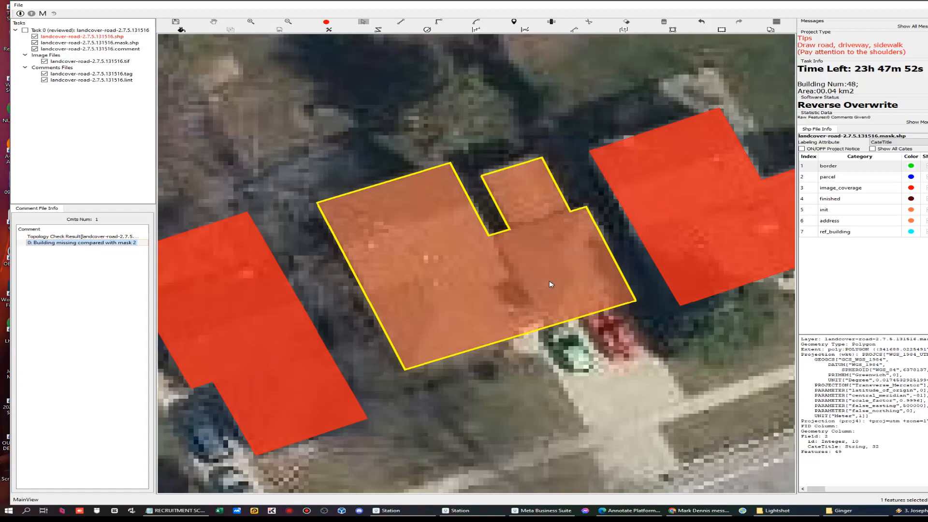
pyautogui.click(606, 406)
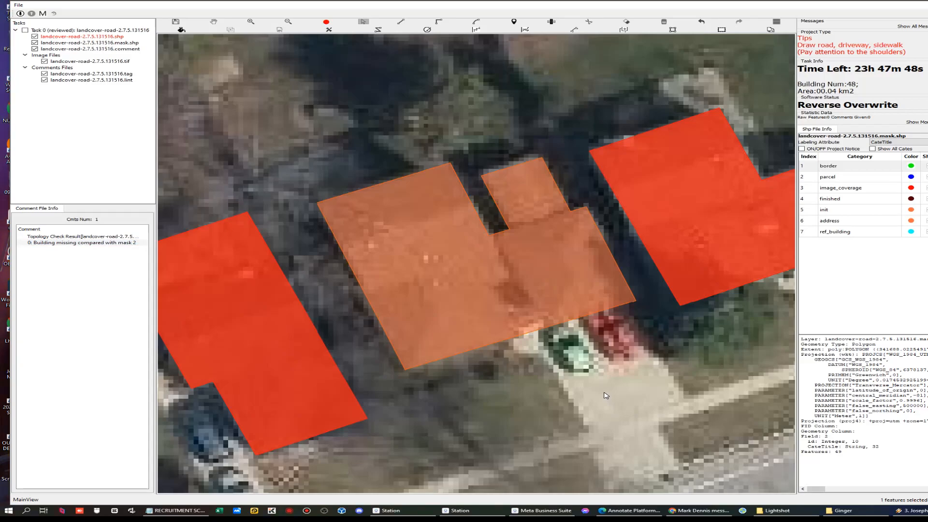
# Mark the building mask that lacks a polygon with an arrow on a screen capture, and discard the capture
pyautogui.press('Print')
pyautogui.moveTo(247, 108); pyautogui.dragTo(744, 461)
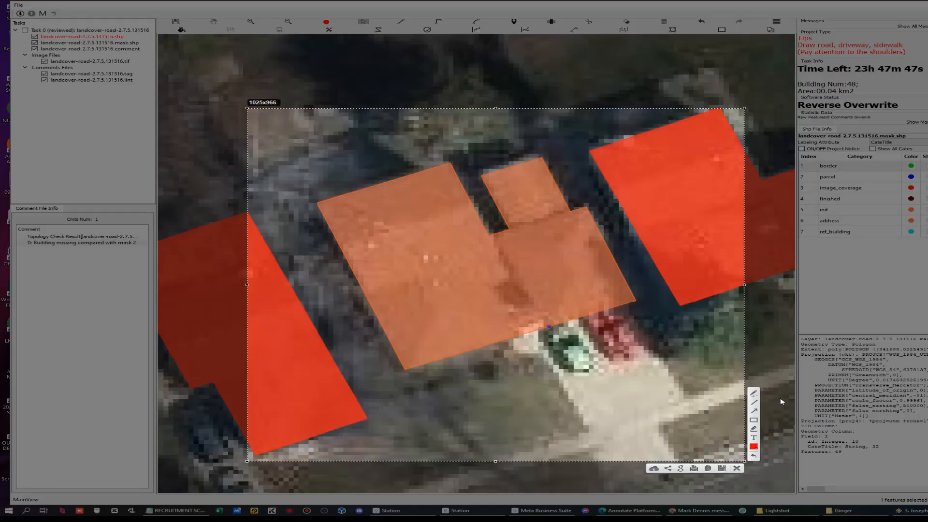
pyautogui.click(753, 411)
pyautogui.moveTo(597, 300); pyautogui.dragTo(559, 294)
pyautogui.click(736, 468)
# Trace the missing building along its mask from the north-west corner via the south side and northern projection, and finish the polygon
pyautogui.scroll(1, 541, 347)
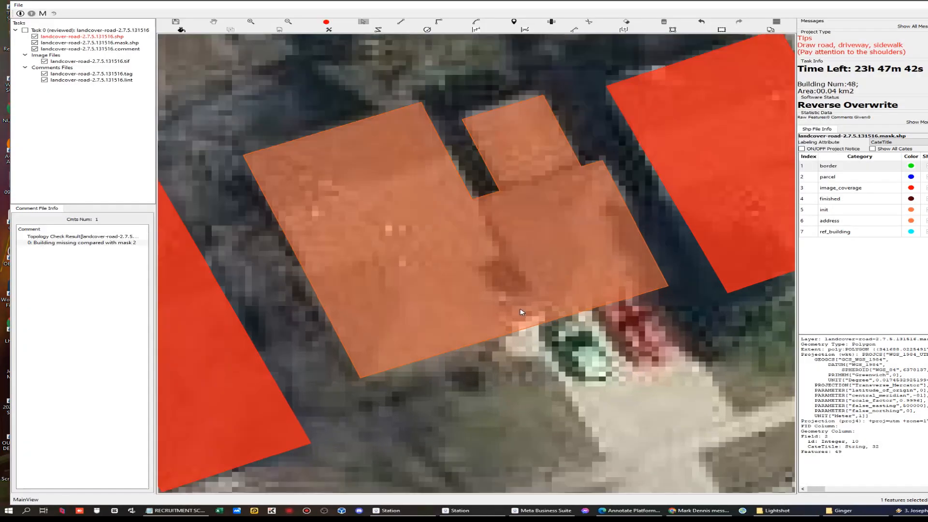
pyautogui.click(243, 155)
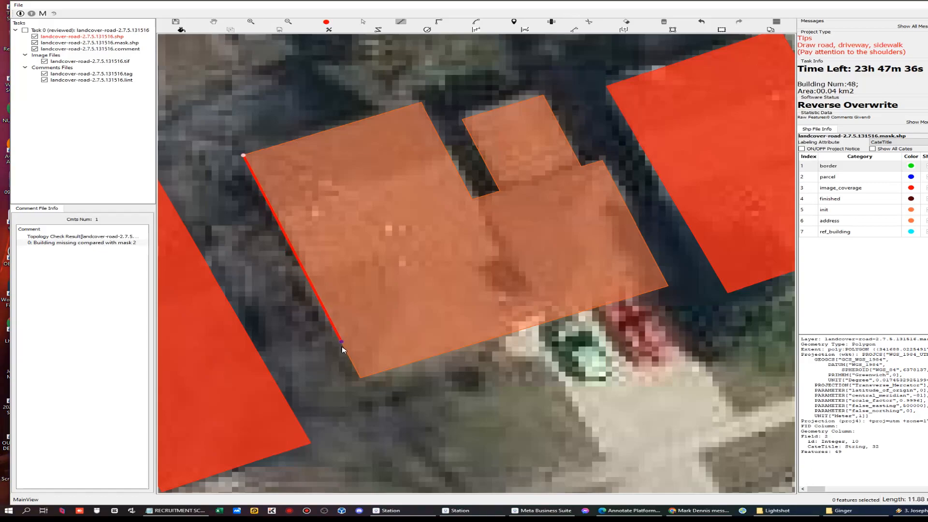
pyautogui.click(360, 378)
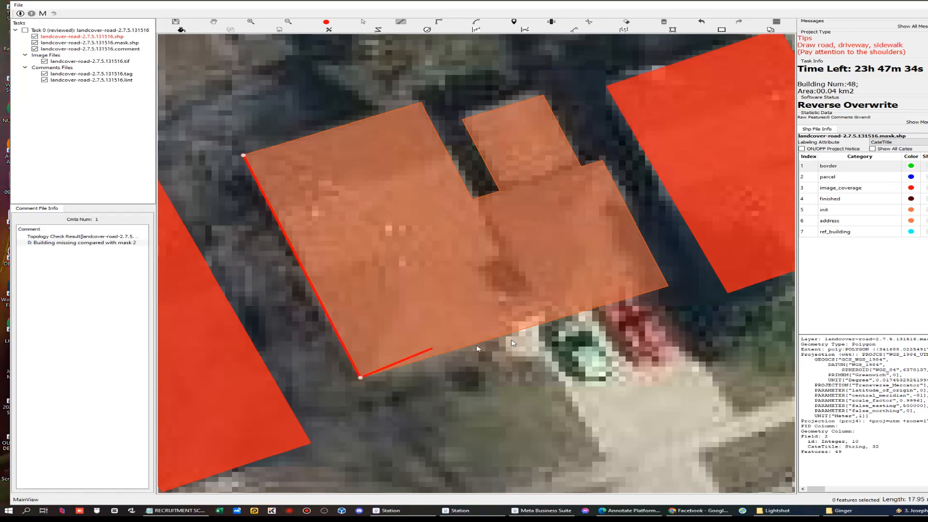
pyautogui.click(669, 286)
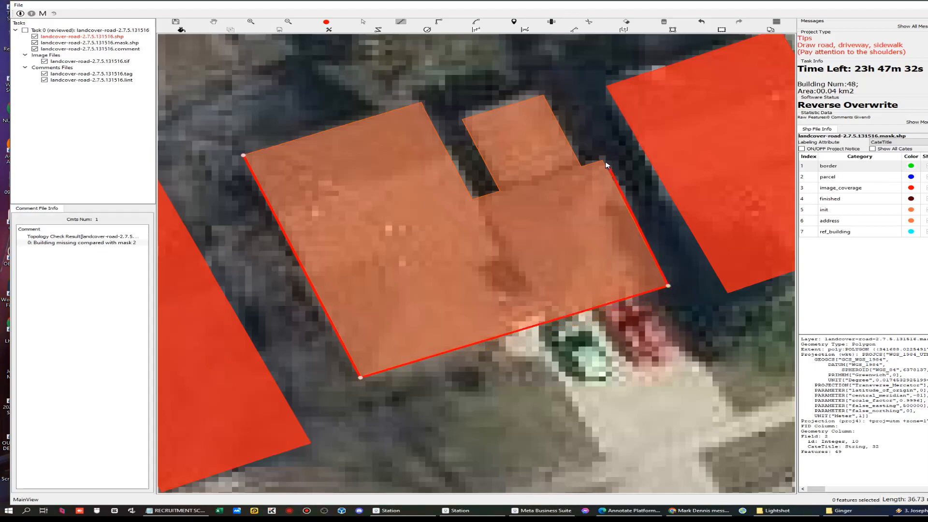
pyautogui.click(581, 167)
pyautogui.click(543, 95)
pyautogui.click(462, 119)
pyautogui.click(499, 191)
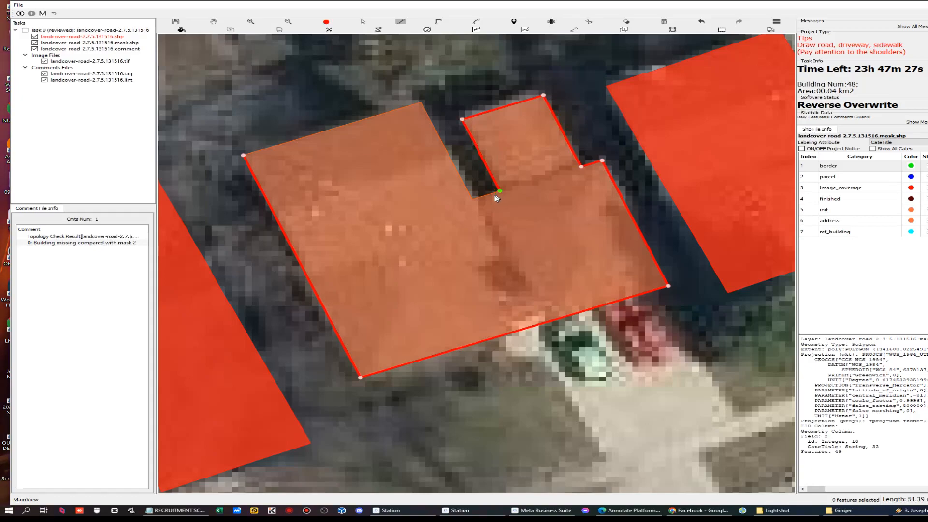
pyautogui.doubleClick(420, 102)
pyautogui.scroll(-1, 540, 333)
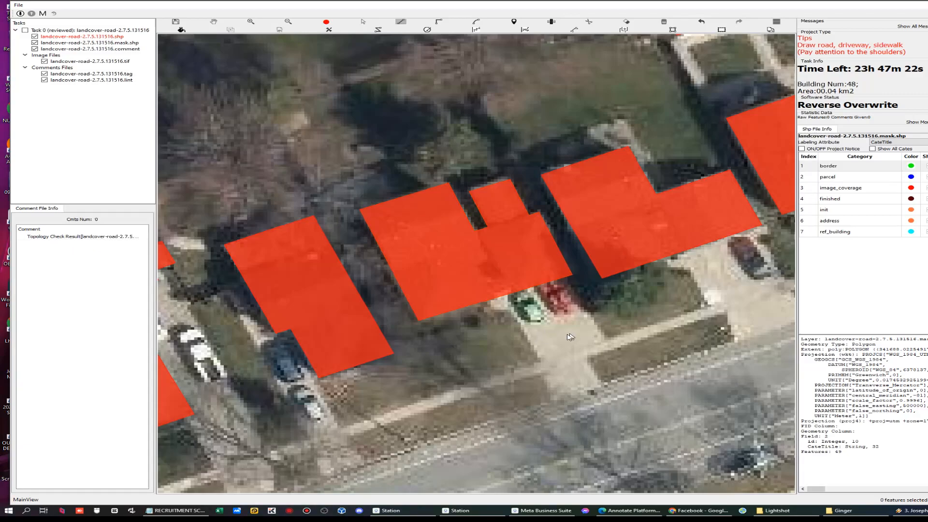
# Point an arrow at the retraced building on a screen capture, and discard the capture
pyautogui.press('Print')
pyautogui.moveTo(135, 76); pyautogui.dragTo(884, 474)
pyautogui.click(893, 425)
pyautogui.moveTo(635, 336); pyautogui.dragTo(495, 261)
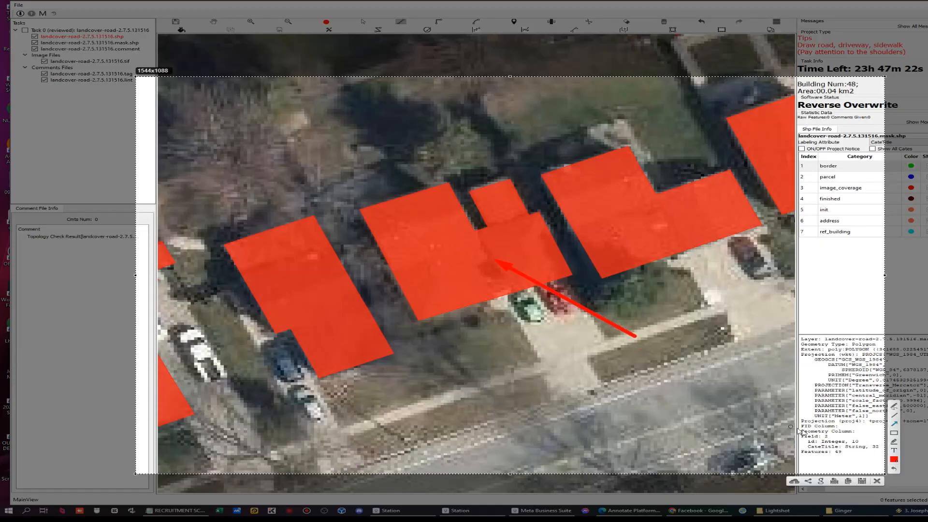
pyautogui.click(877, 482)
# Delete the L-shaped building polygon just inside the west border, north of the road
pyautogui.scroll(-5, 464, 309)
pyautogui.moveTo(410, 285); pyautogui.dragTo(536, 247)
pyautogui.scroll(1, 536, 248)
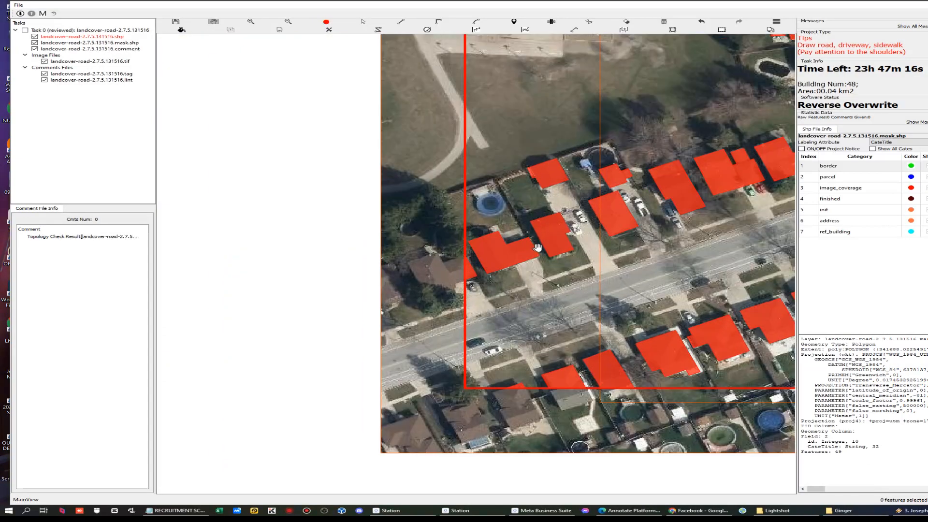
pyautogui.scroll(1, 535, 248)
pyautogui.press('Escape')
pyautogui.click(479, 259)
pyautogui.scroll(4, 479, 259)
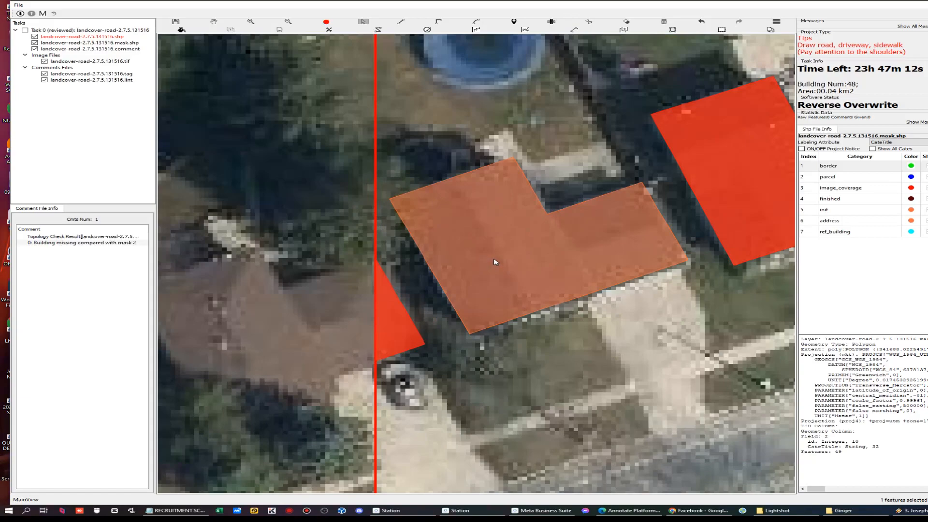
# Trace the L-shaped building along its mask from the north-west corner via the south side, finish the polygon, and check the comment list
pyautogui.scroll(1, 493, 258)
pyautogui.press('l')
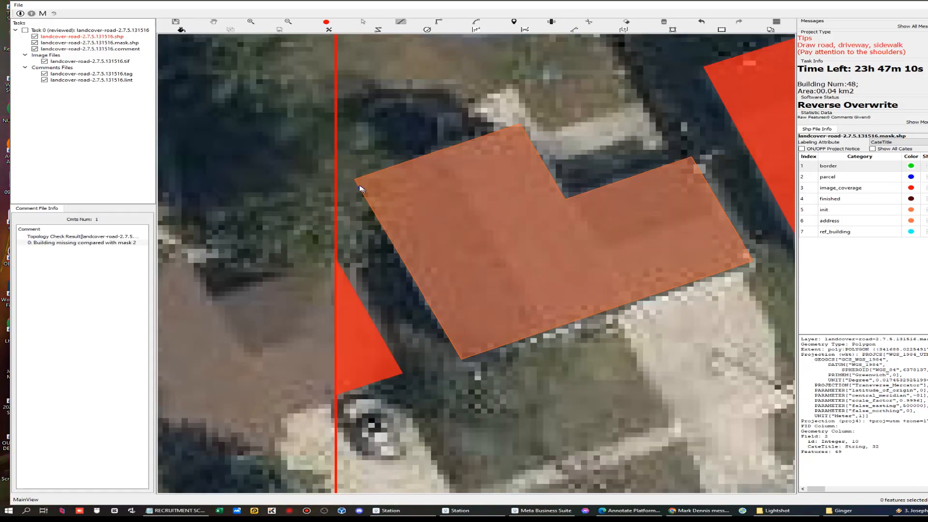
pyautogui.click(355, 180)
pyautogui.click(461, 359)
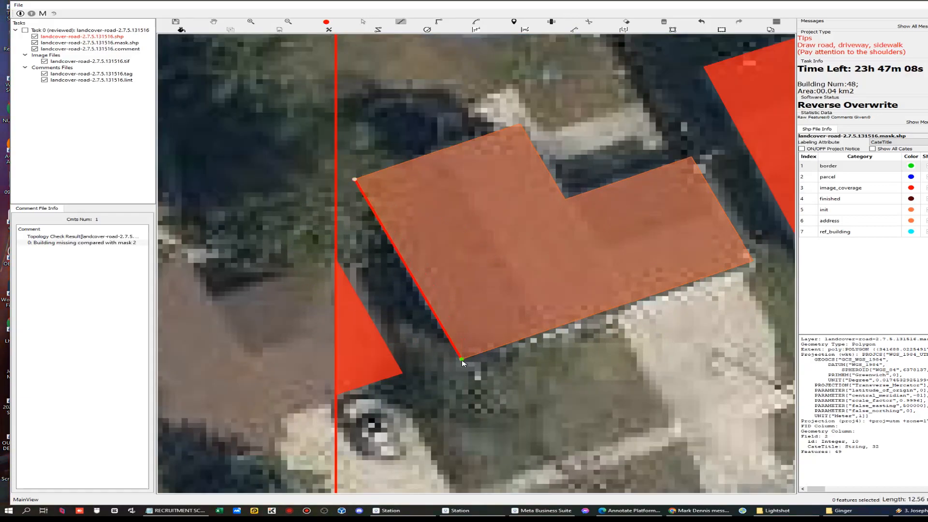
pyautogui.click(753, 261)
pyautogui.click(692, 157)
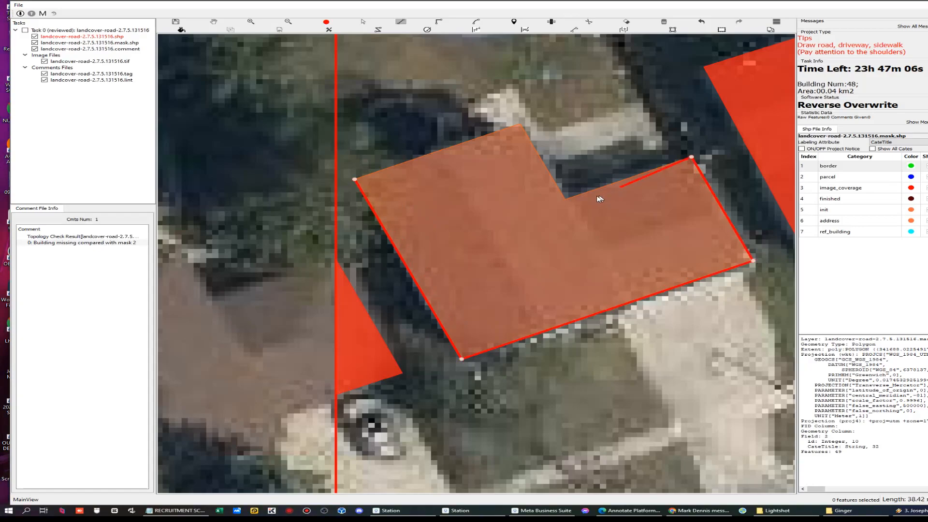
pyautogui.click(565, 200)
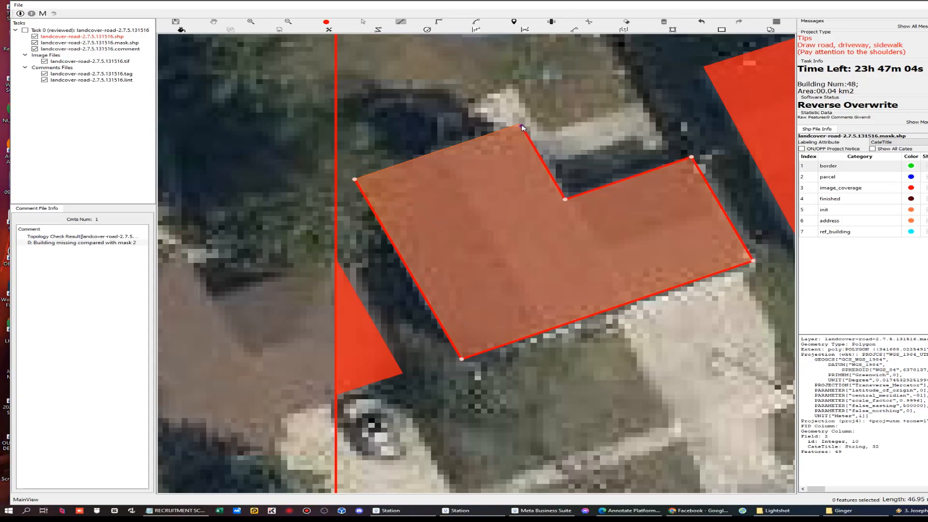
pyautogui.doubleClick(520, 125)
pyautogui.scroll(-1, 608, 218)
pyautogui.click(42, 238)
# Select the large L-shaped building polygon north-east of the road intersection to examine its vertices
pyautogui.scroll(-3, 260, 323)
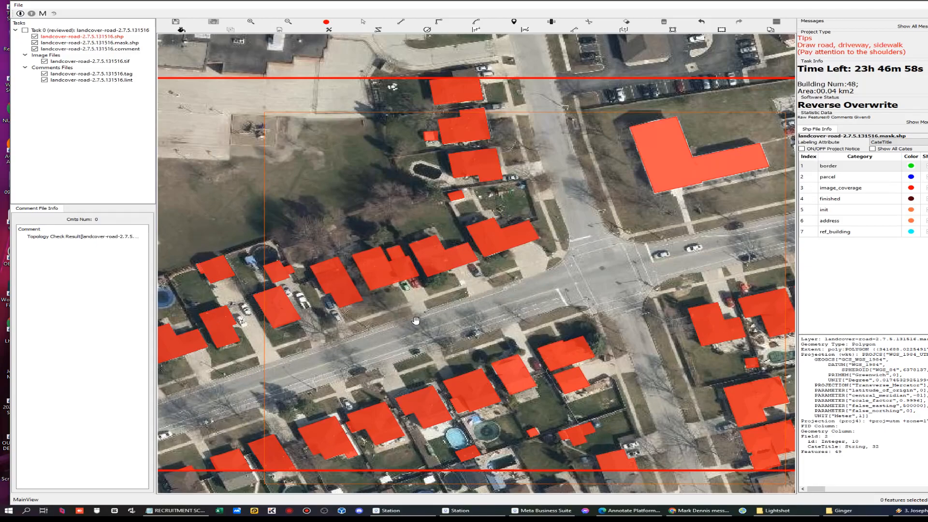
pyautogui.moveTo(676, 187); pyautogui.dragTo(480, 285)
pyautogui.scroll(3, 478, 278)
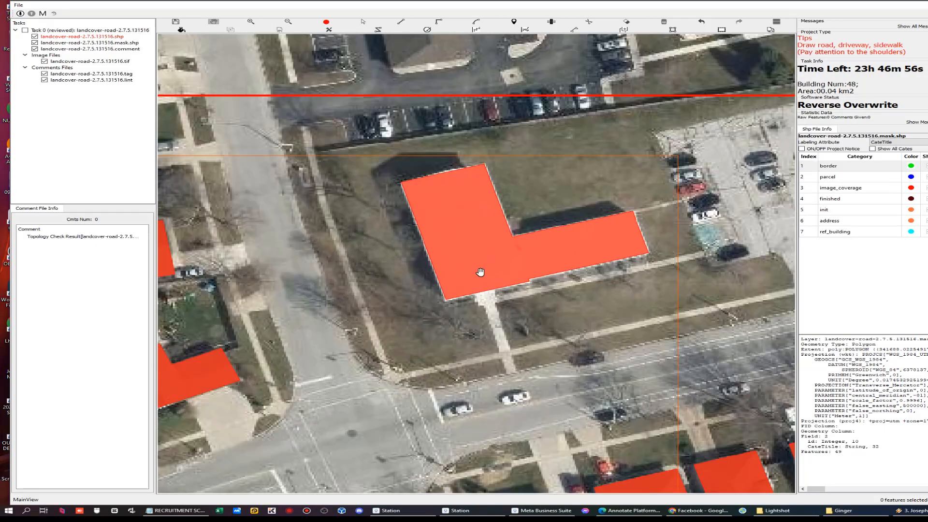
pyautogui.press('Escape')
pyautogui.click(480, 267)
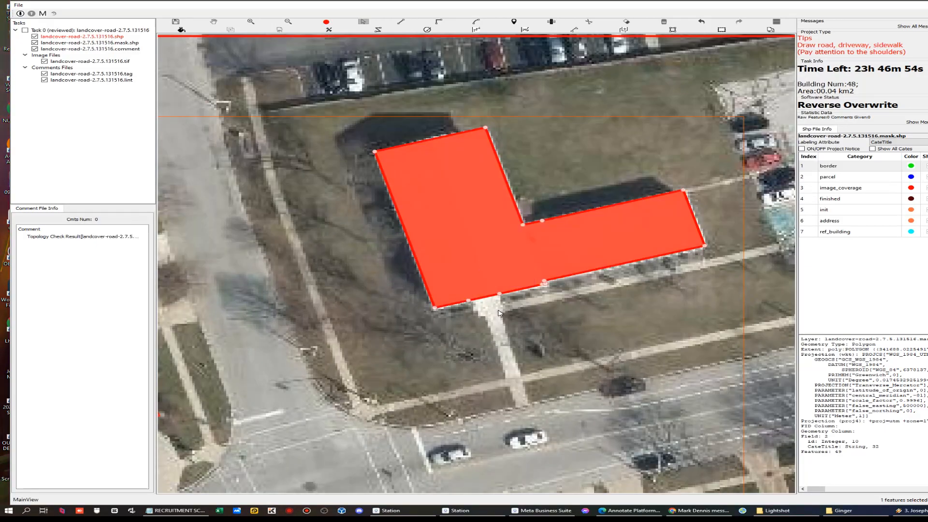
# Mark the corner and edge vertices of the large L-shaped building with arrows on a screen capture, and discard the capture
pyautogui.press('Print')
pyautogui.moveTo(277, 85); pyautogui.dragTo(763, 360)
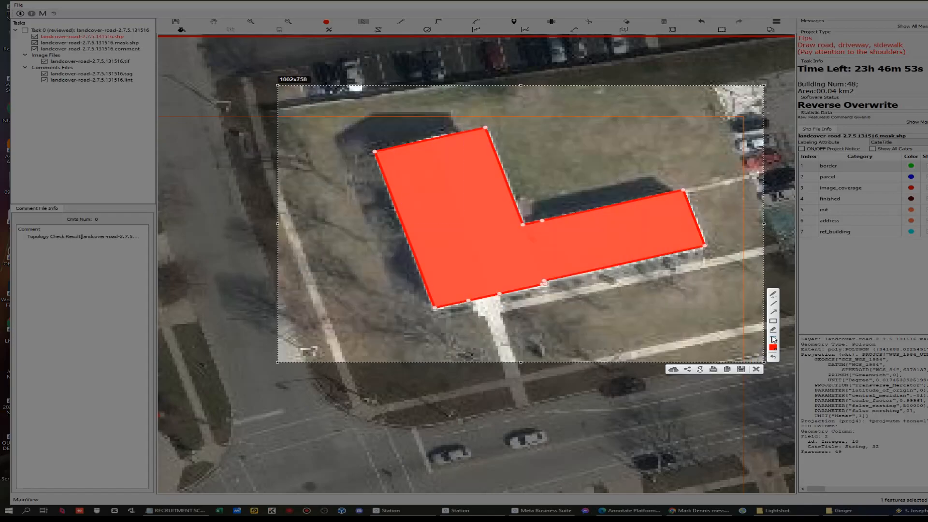
pyautogui.moveTo(491, 316)
pyautogui.mouseDown()
pyautogui.moveTo(476, 302)
pyautogui.moveTo(547, 285)
pyautogui.mouseUp()
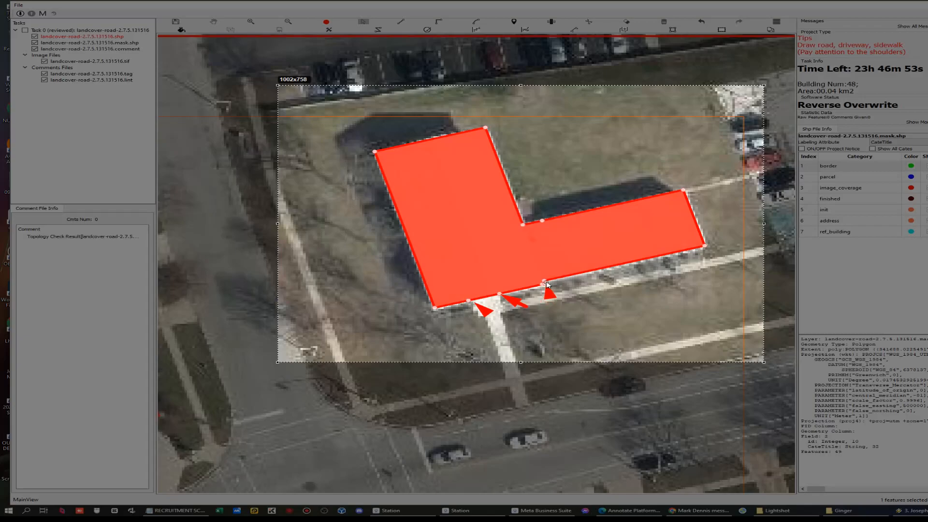
pyautogui.moveTo(541, 195); pyautogui.dragTo(524, 220)
pyautogui.moveTo(392, 124); pyautogui.dragTo(379, 138)
pyautogui.moveTo(488, 108); pyautogui.dragTo(488, 125)
pyautogui.moveTo(426, 342); pyautogui.dragTo(426, 311)
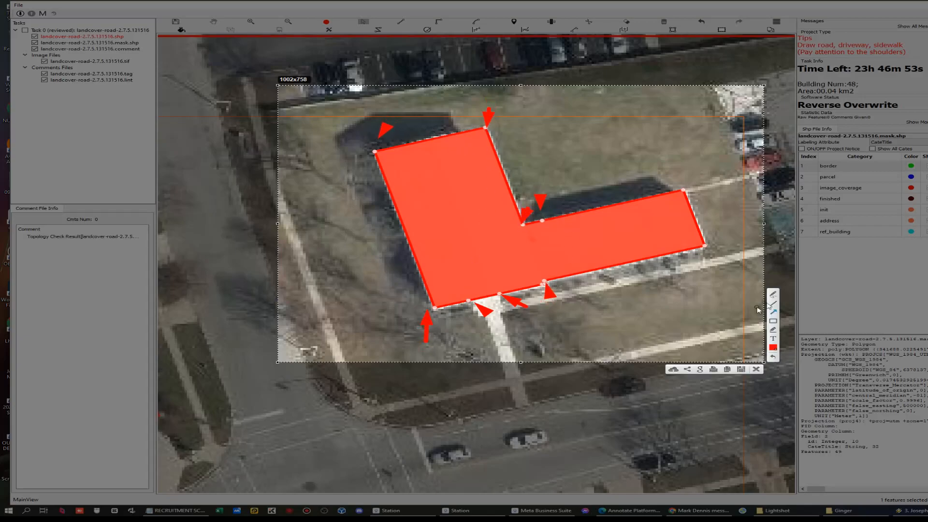
pyautogui.moveTo(739, 250); pyautogui.dragTo(709, 249)
pyautogui.moveTo(698, 166); pyautogui.dragTo(685, 179)
pyautogui.click(756, 370)
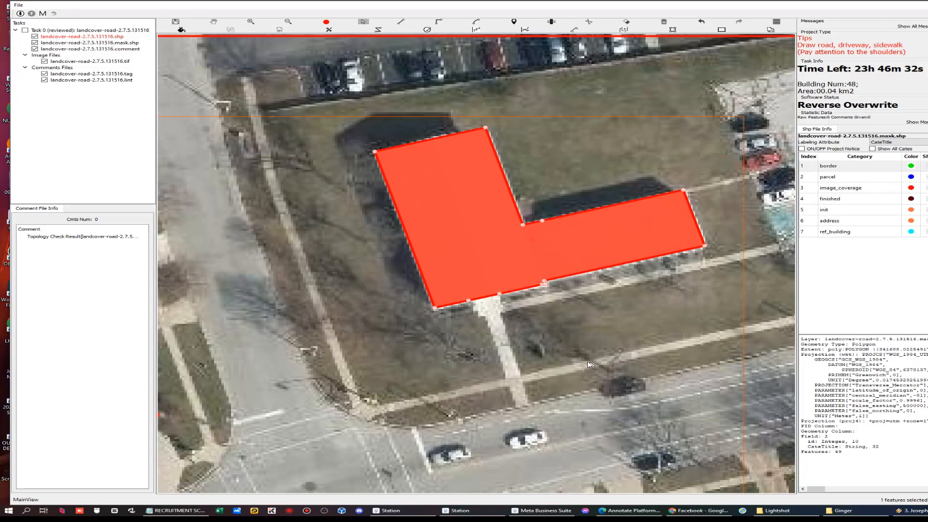
# Switch to the browser, open the Virtual Labelers YouTube channel in an enlarged window, and look through its playlists
pyautogui.click(628, 510)
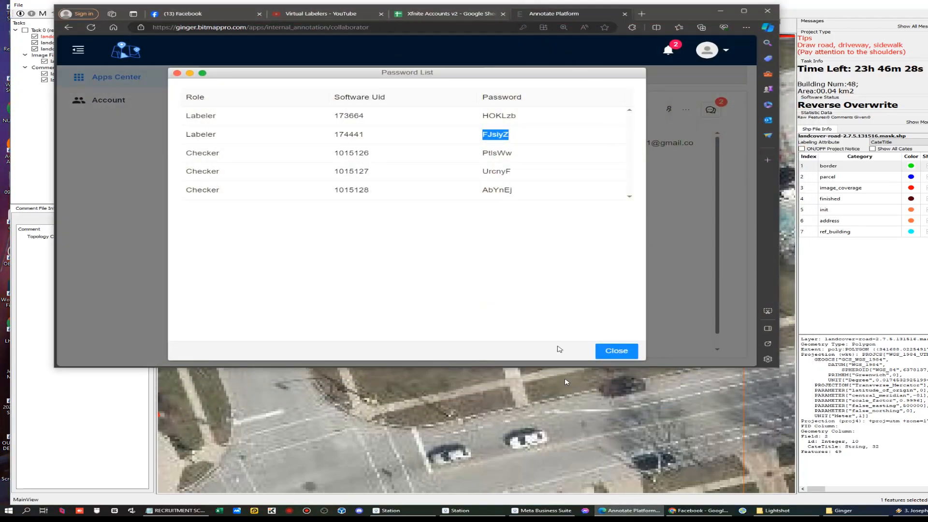
pyautogui.click(315, 14)
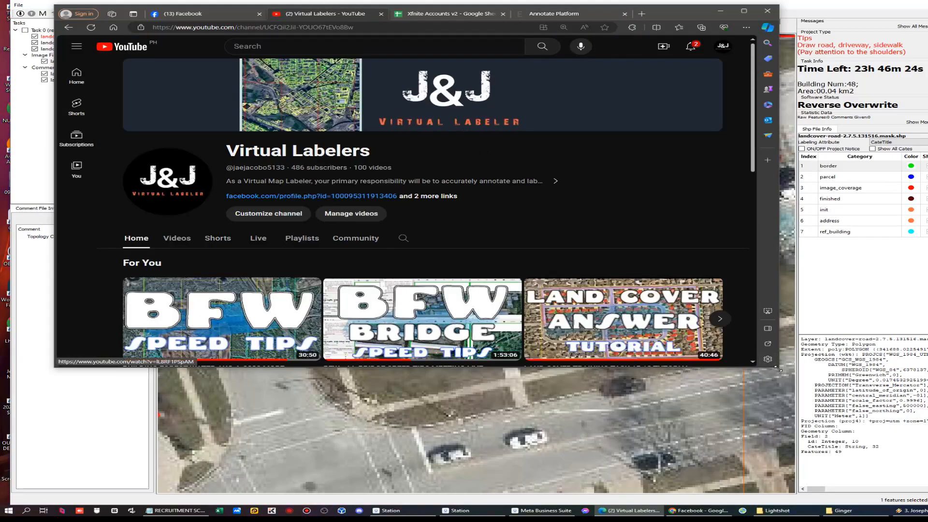
pyautogui.moveTo(778, 366); pyautogui.dragTo(846, 493)
pyautogui.click(383, 239)
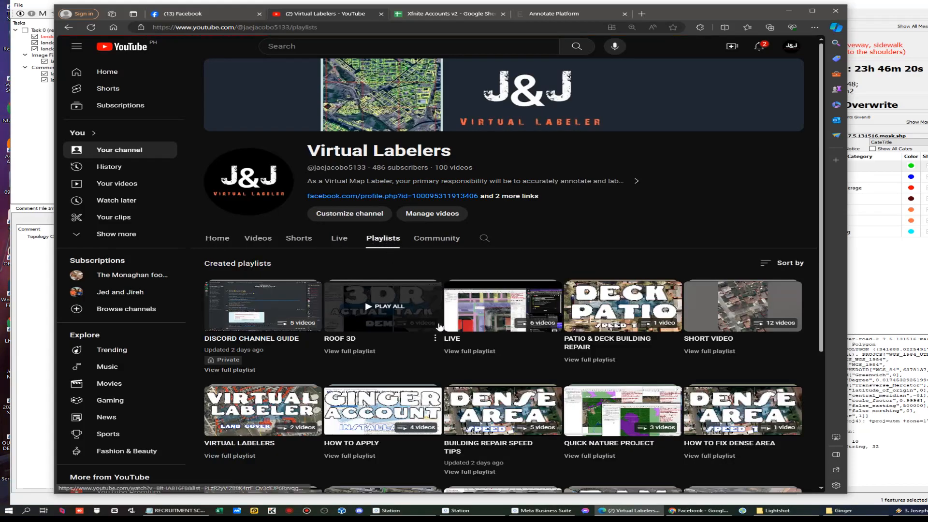
pyautogui.scroll(-3, 406, 305)
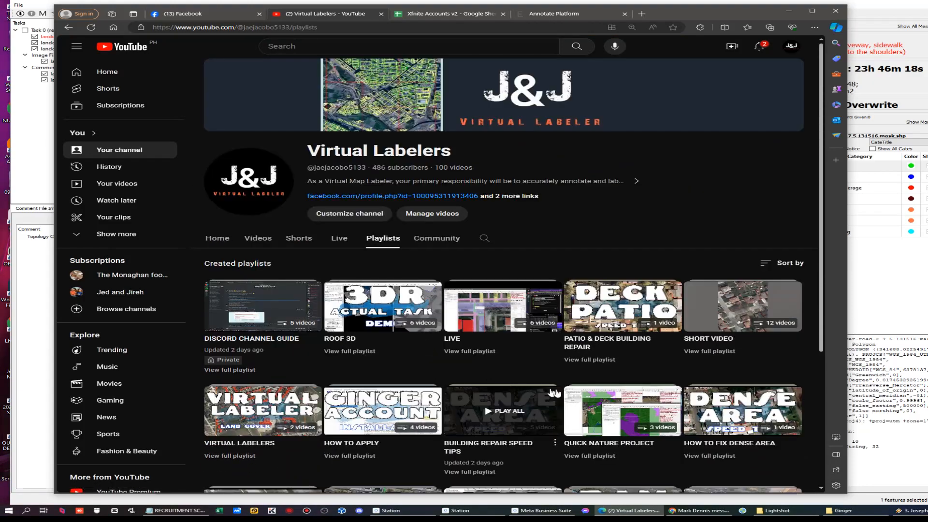
pyautogui.scroll(-4, 483, 377)
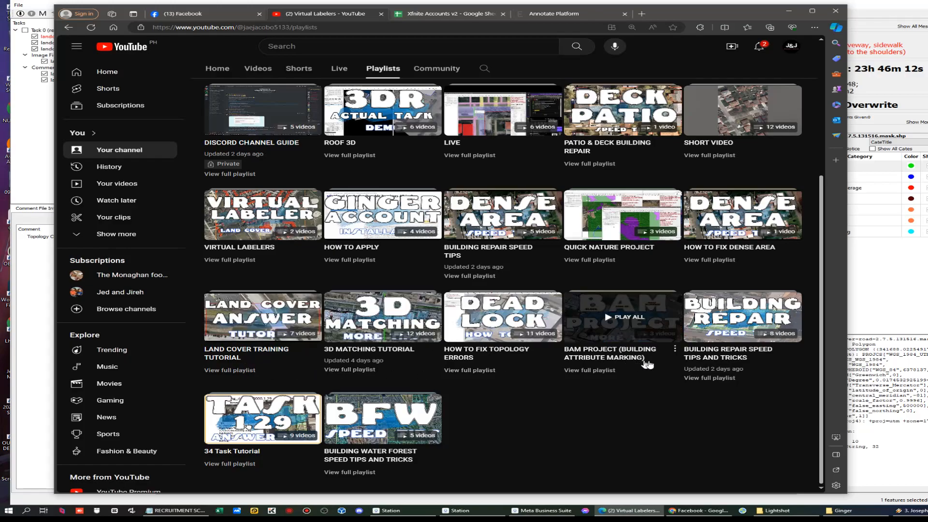
# Open the HOW TO FIX TOPOLOGY ERRORS playlist, skip the advertisement, and pause its first video
pyautogui.click(494, 353)
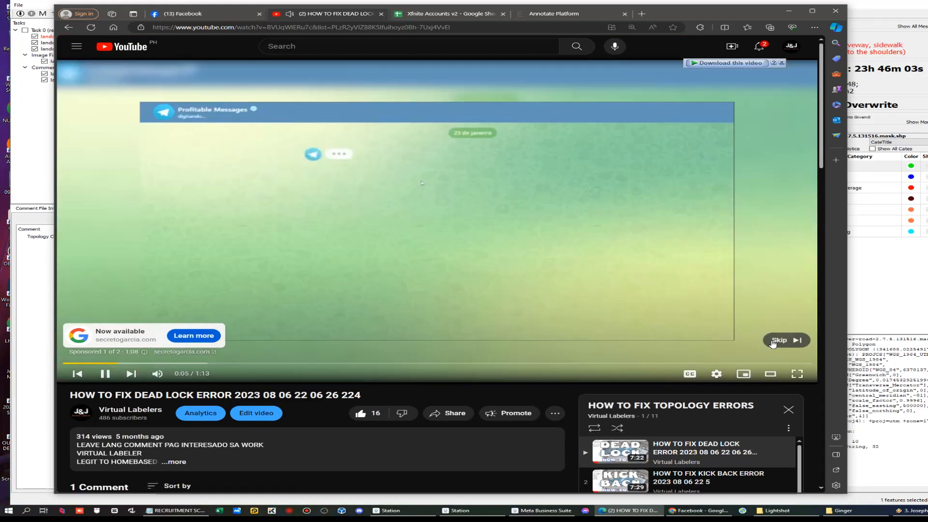
pyautogui.click(789, 341)
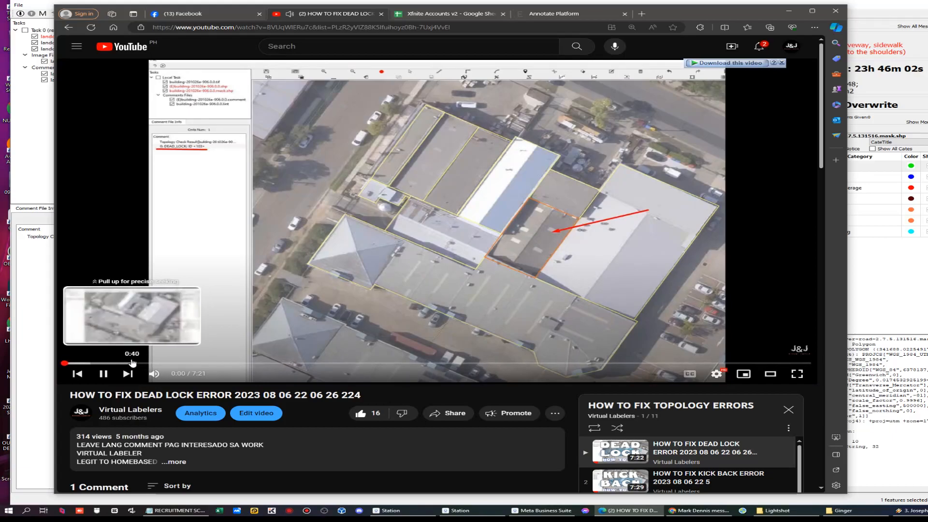
pyautogui.click(104, 376)
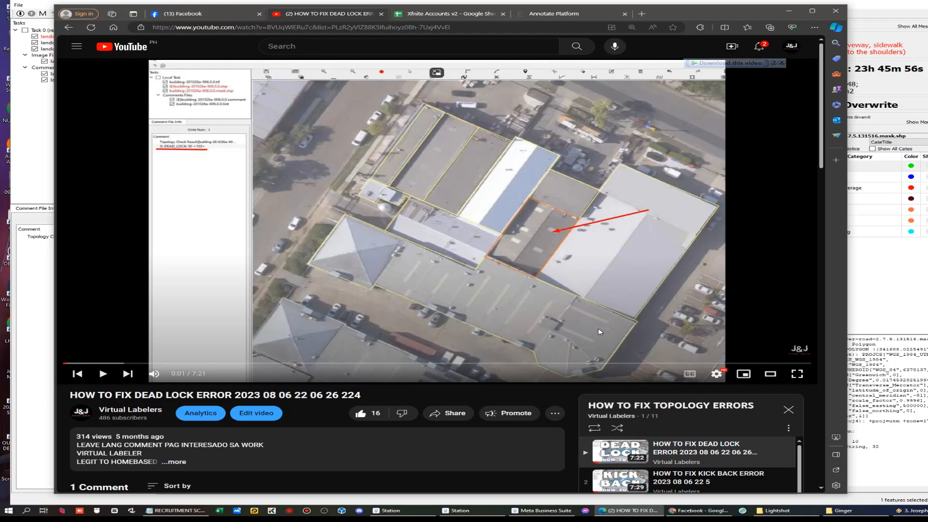
# Look through the playlist's videos, open "BUILDING DOESN'T MATCH OR BOUNDERY ERROR BUILDING", and pause it
pyautogui.scroll(-2, 601, 332)
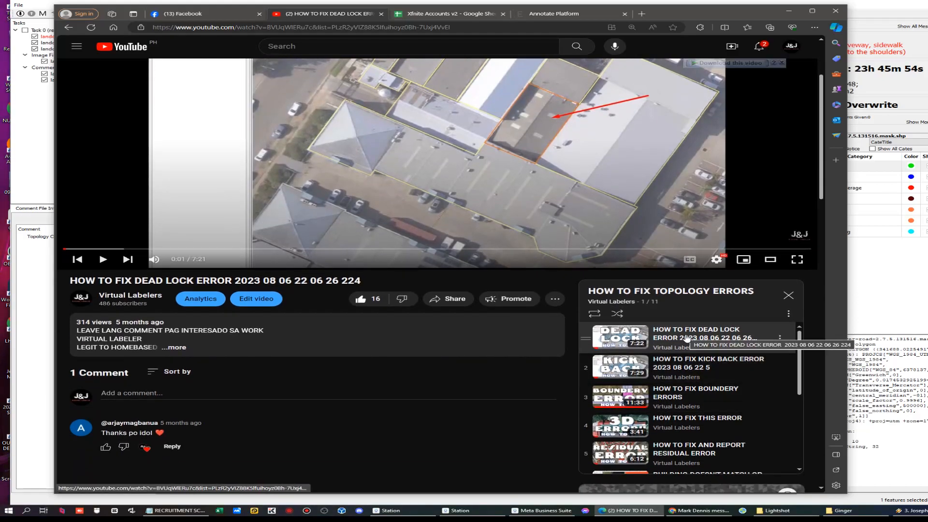
pyautogui.scroll(-1, 801, 343)
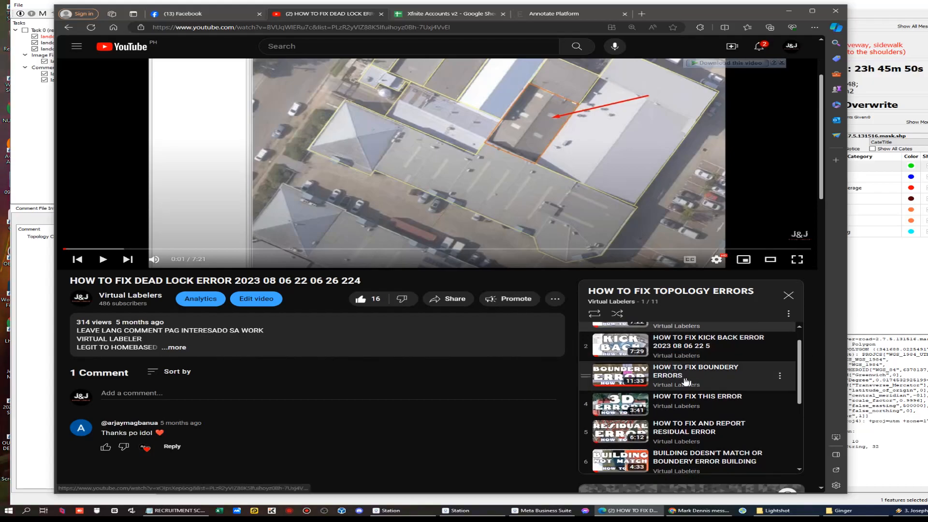
pyautogui.scroll(-2, 801, 363)
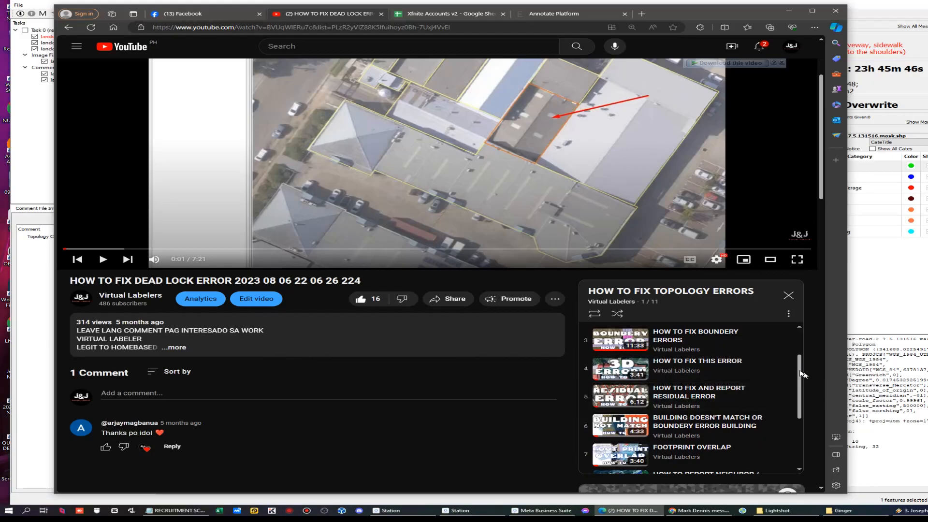
pyautogui.scroll(-2, 803, 368)
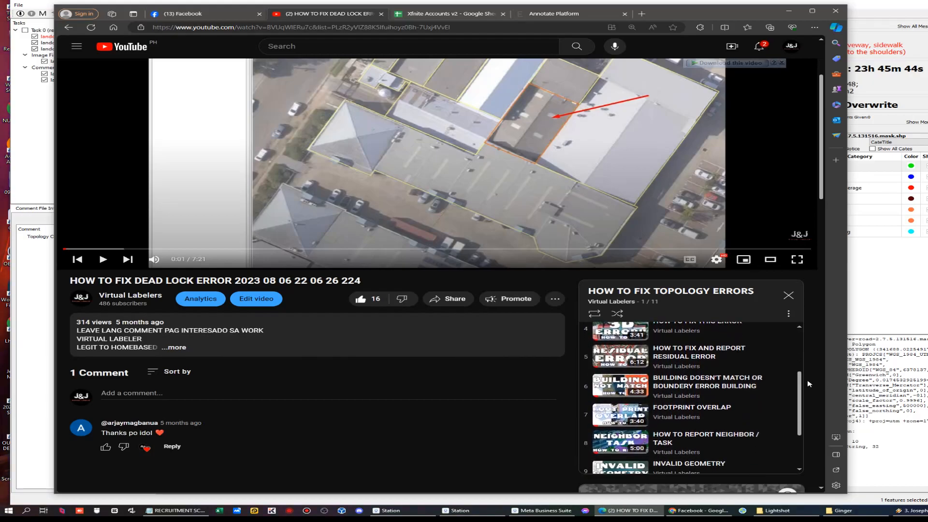
pyautogui.click(637, 384)
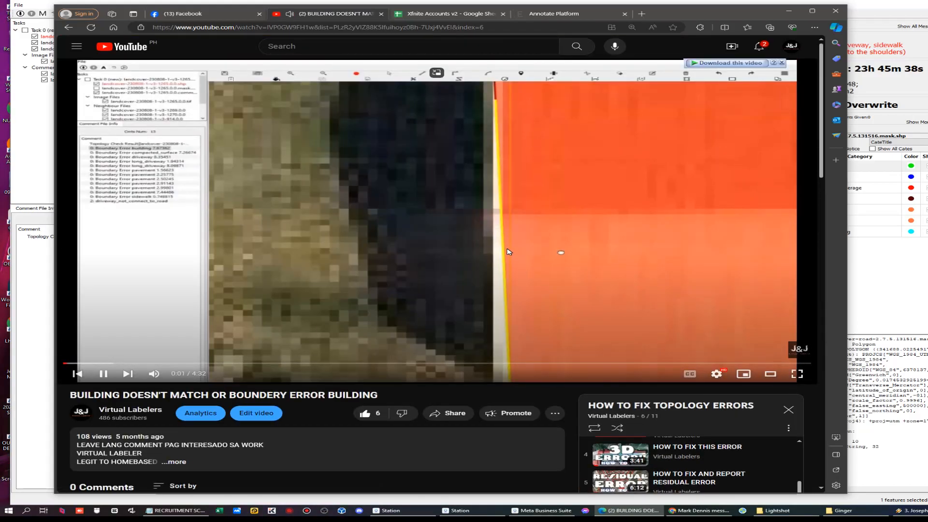
pyautogui.click(103, 373)
# Mark the gap between the building edge and the yellow boundary line with arrows on a screen capture of the paused video, and discard the capture
pyautogui.press('Print')
pyautogui.moveTo(364, 92); pyautogui.dragTo(741, 393)
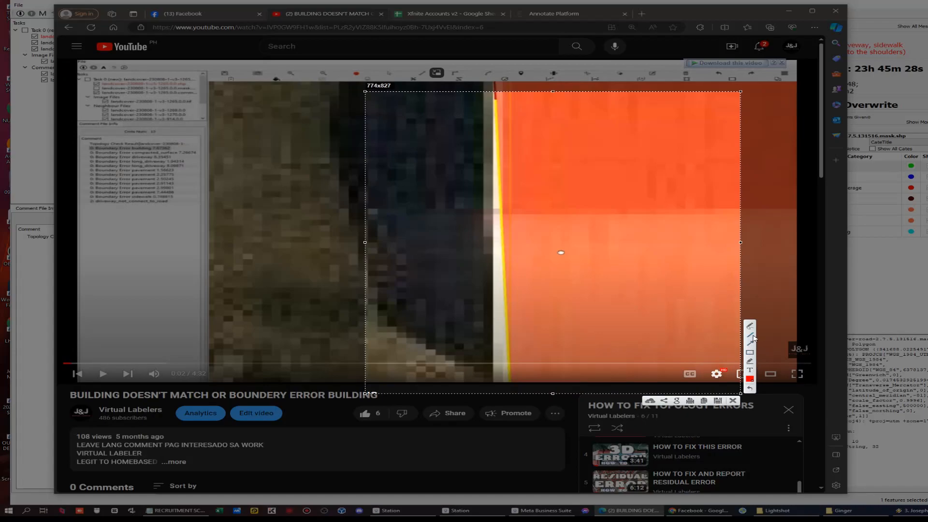
pyautogui.click(495, 100)
pyautogui.moveTo(121, 82)
pyautogui.mouseDown()
pyautogui.moveTo(73, 99)
pyautogui.moveTo(115, 88)
pyautogui.moveTo(101, 92)
pyautogui.mouseUp()
pyautogui.click(132, 50)
pyautogui.moveTo(496, 102)
pyautogui.mouseDown()
pyautogui.moveTo(512, 392)
pyautogui.moveTo(494, 377)
pyautogui.moveTo(491, 97)
pyautogui.mouseUp()
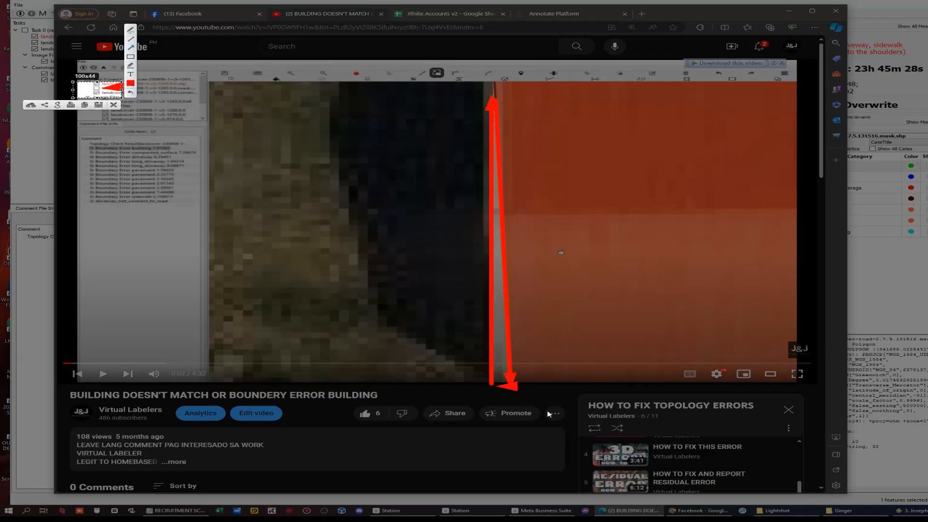
pyautogui.click(114, 105)
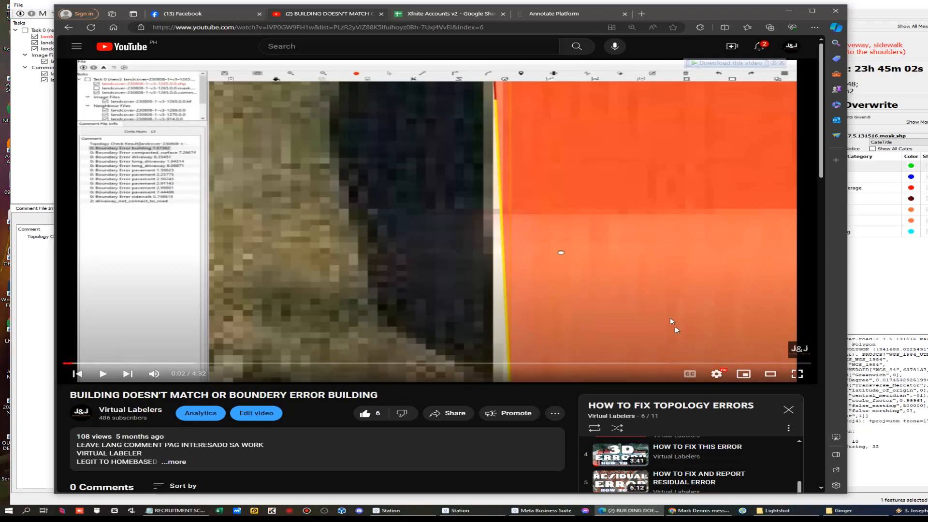
# Open the YouTube notifications to examine the latest comments on the channel's videos
pyautogui.click(759, 46)
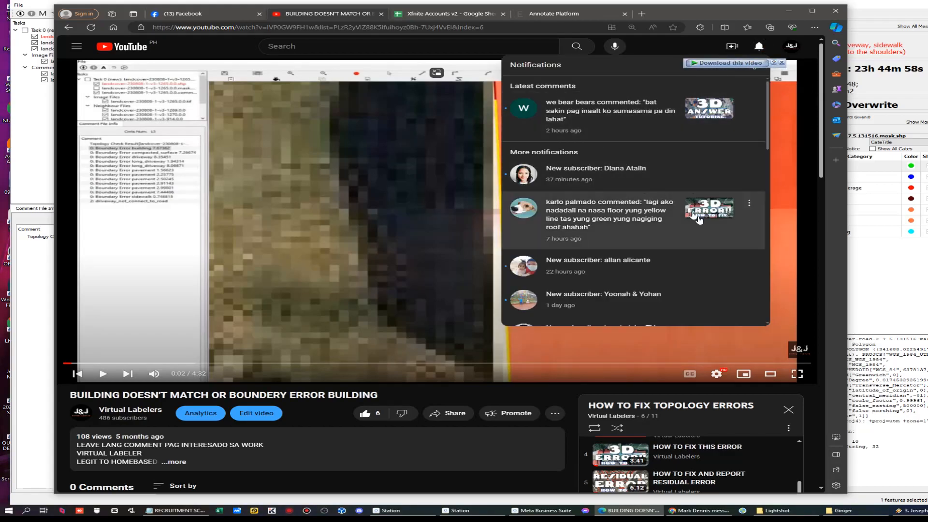